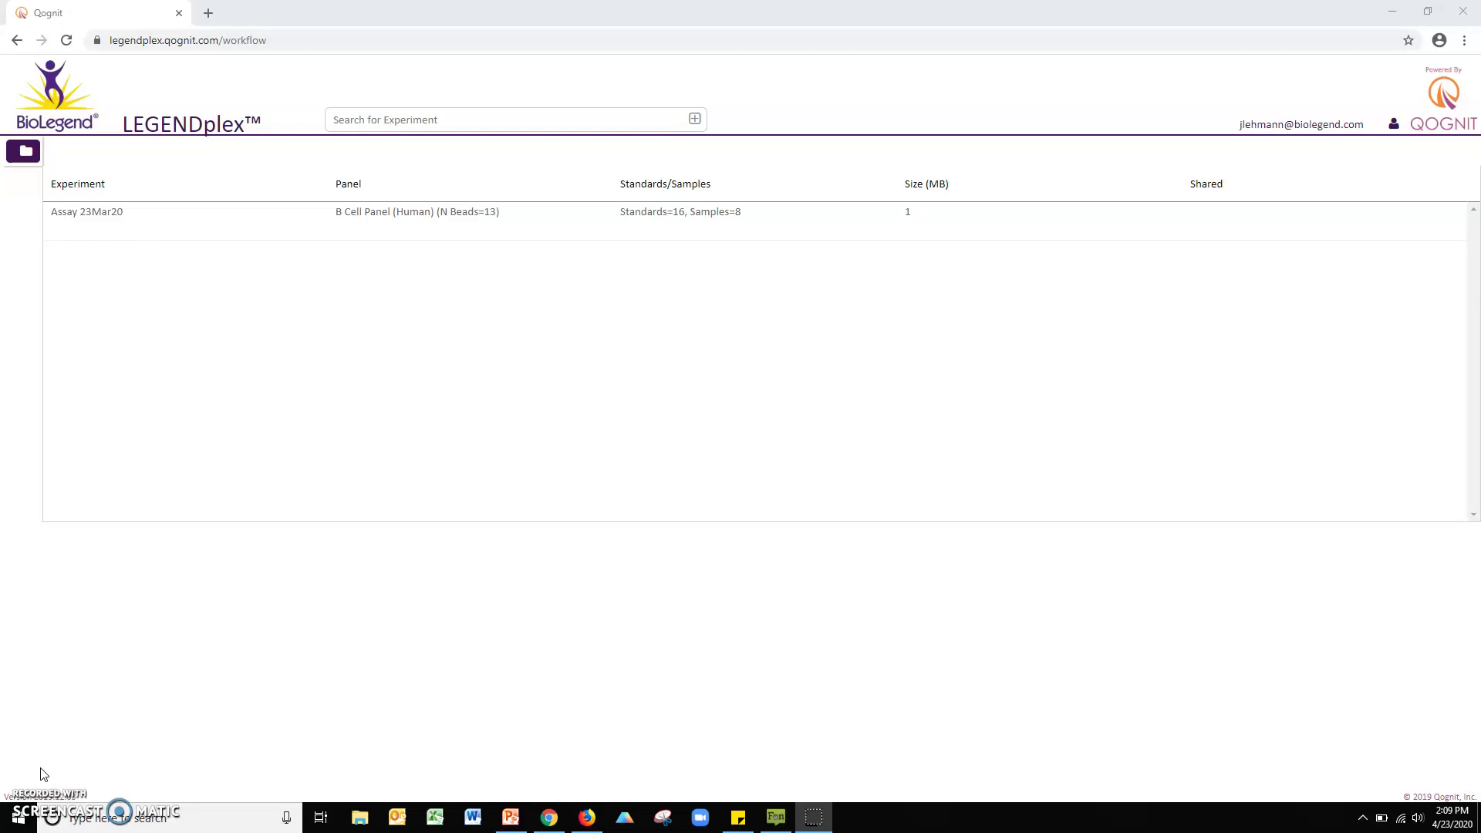
Step: Create a new experiment named 'Tutorial Assay' from the Experiments panel
click(27, 152)
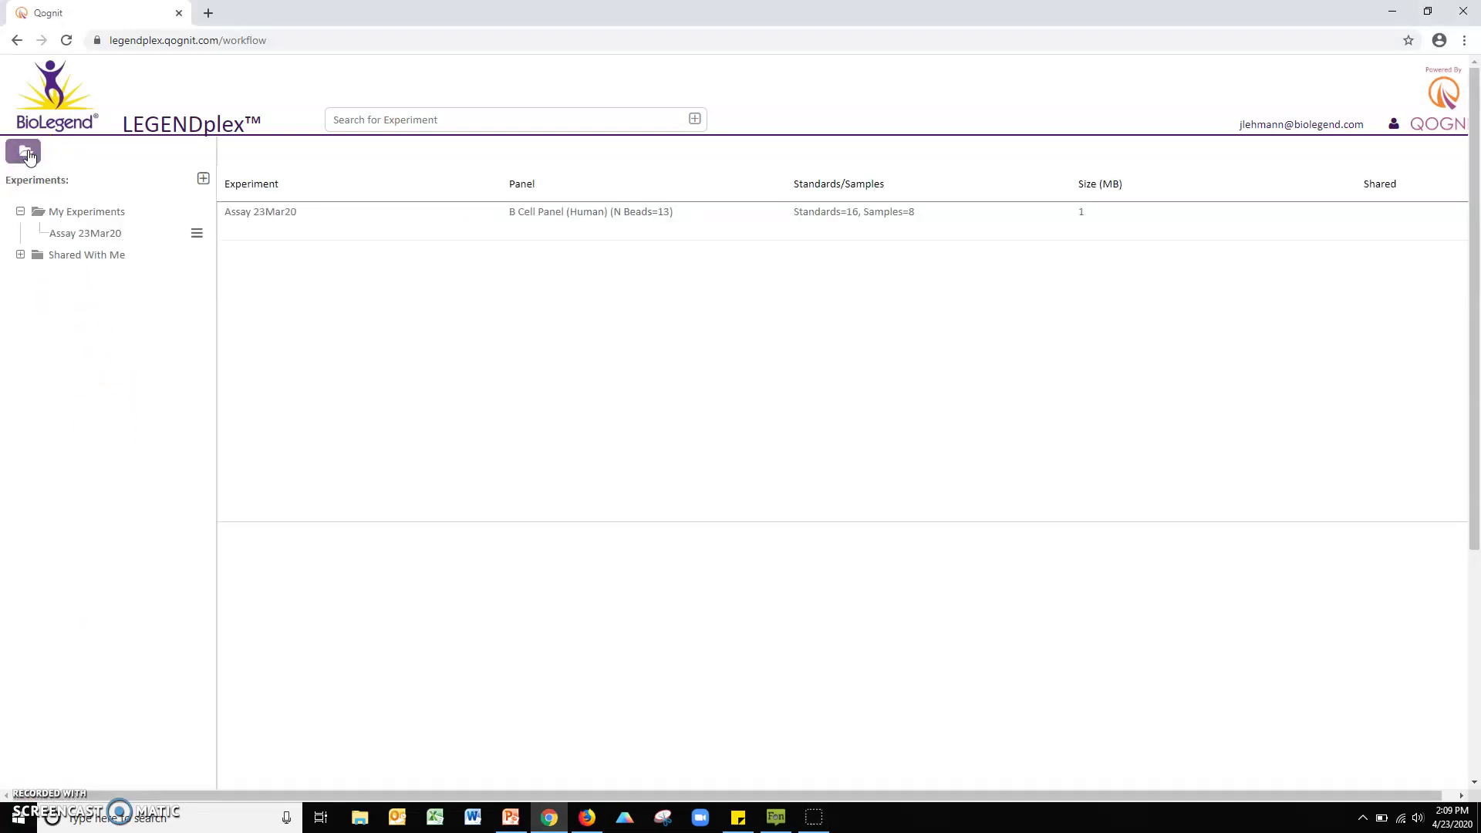
click(204, 179)
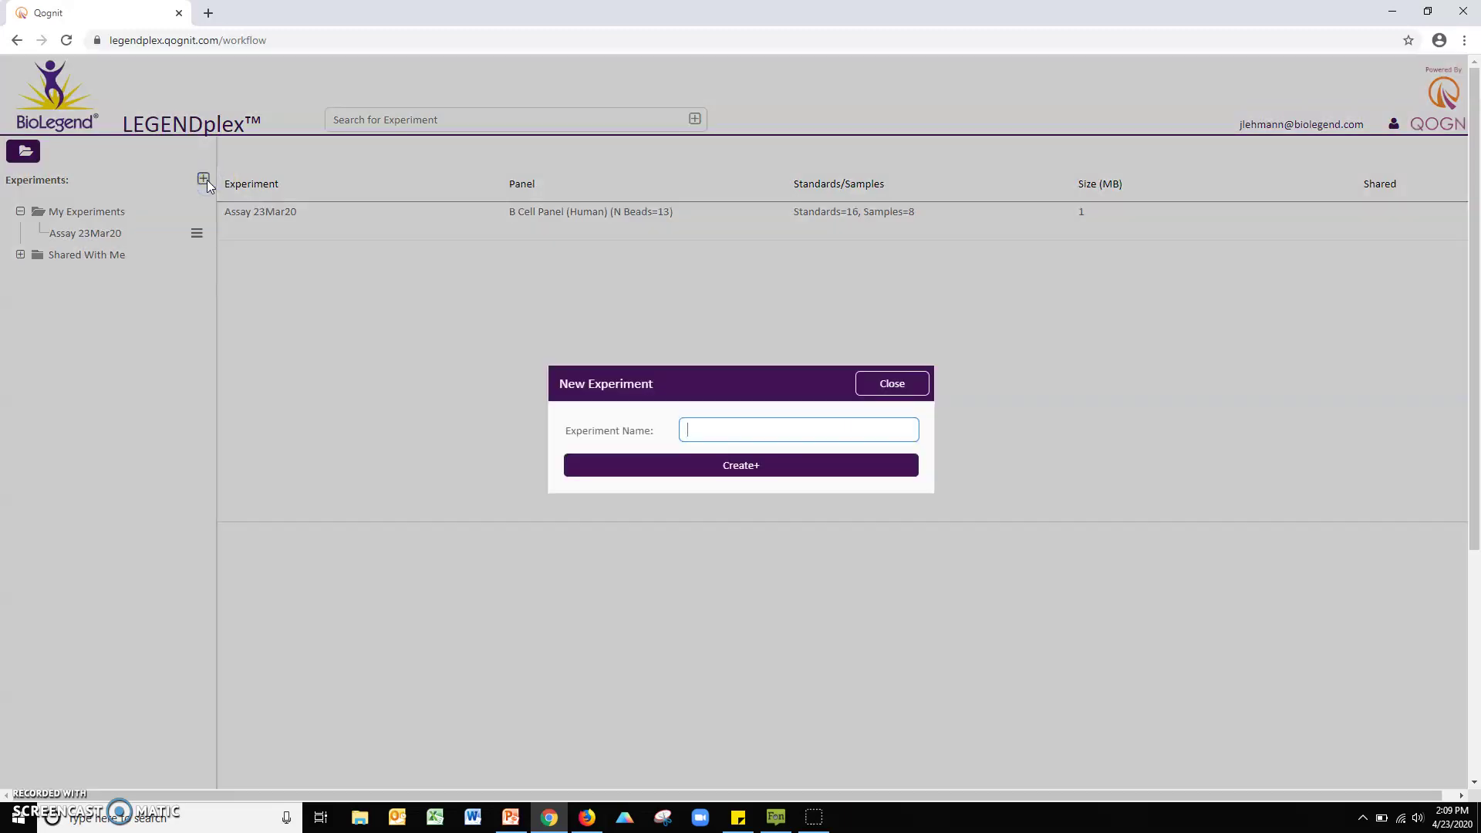
text(Tutorial Assay)
click(717, 467)
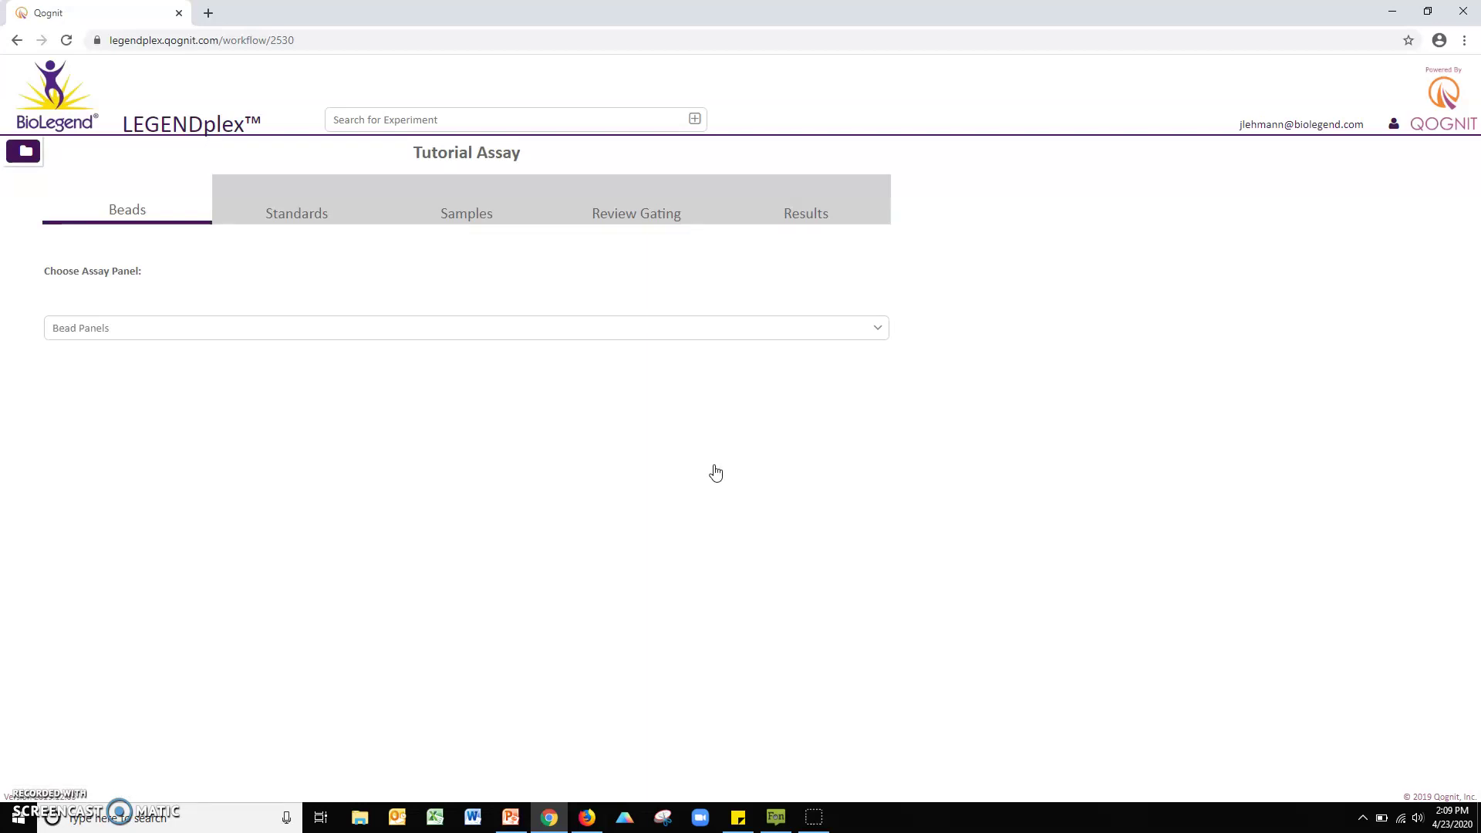
Step: Choose the B Cell Panel (Human), give all A and B beads a 10000 pg/ml top standard, and save
click(880, 328)
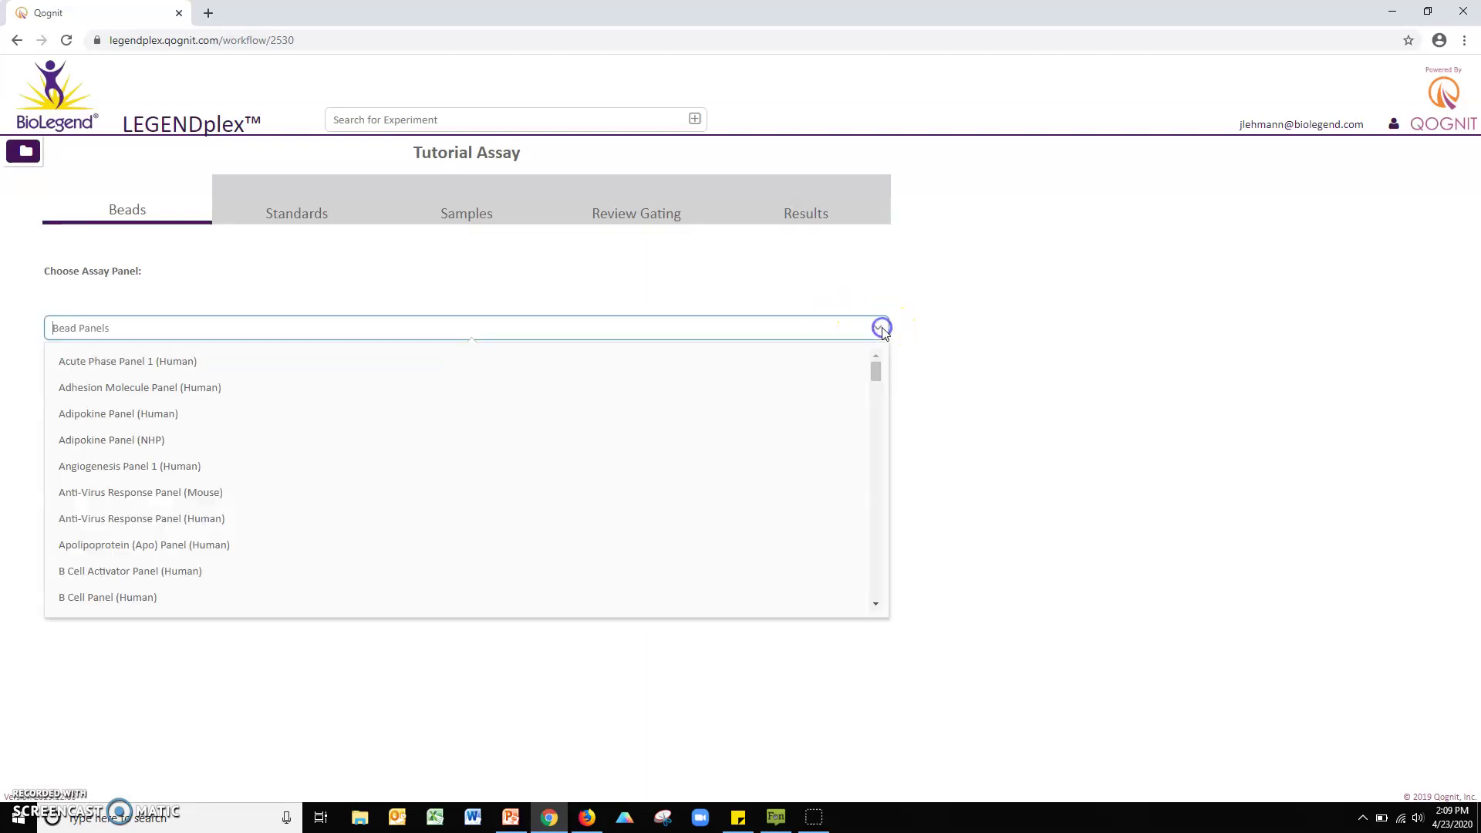
click(128, 604)
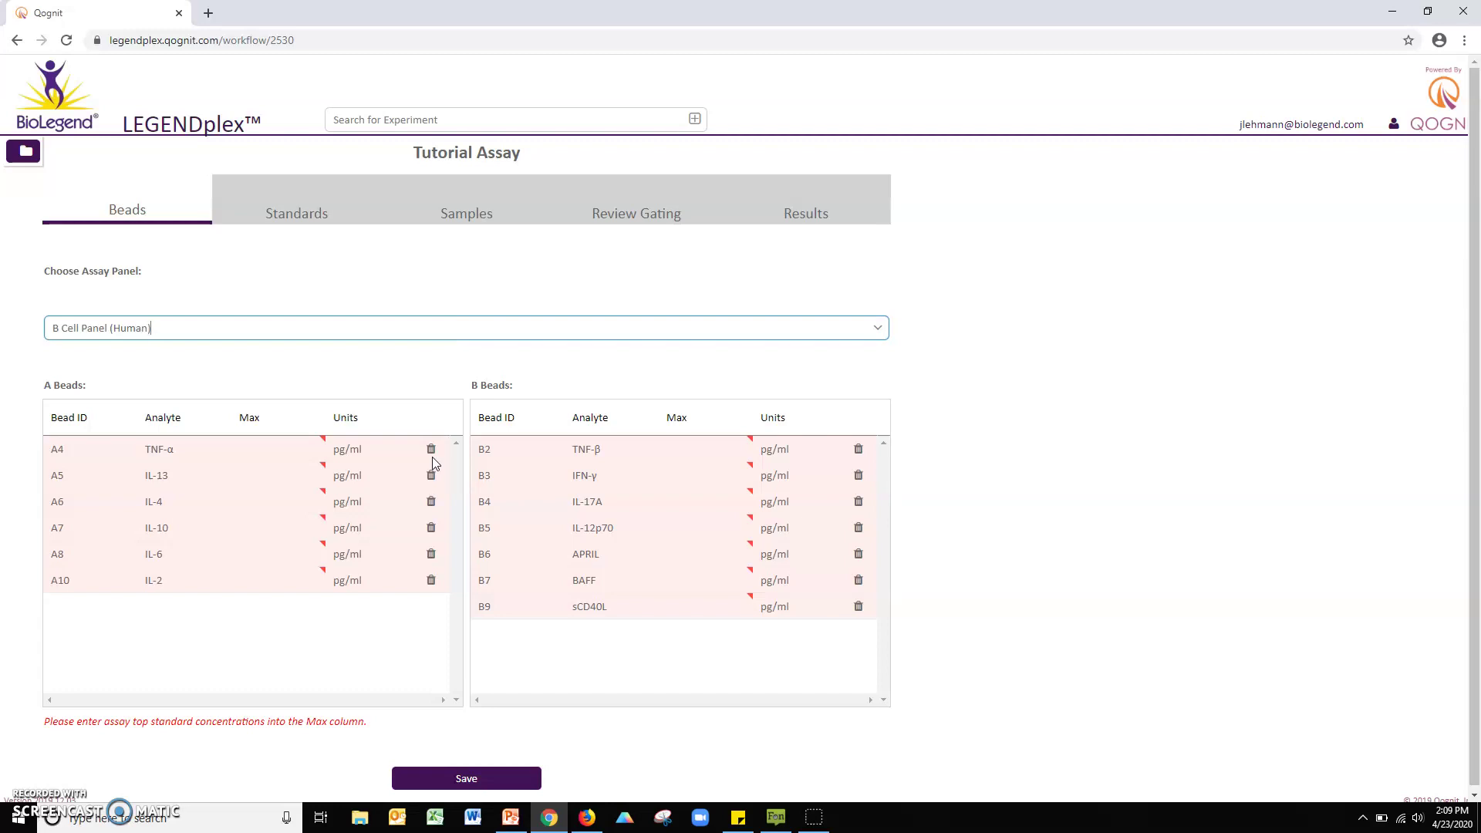
click(288, 448)
double_click(278, 447)
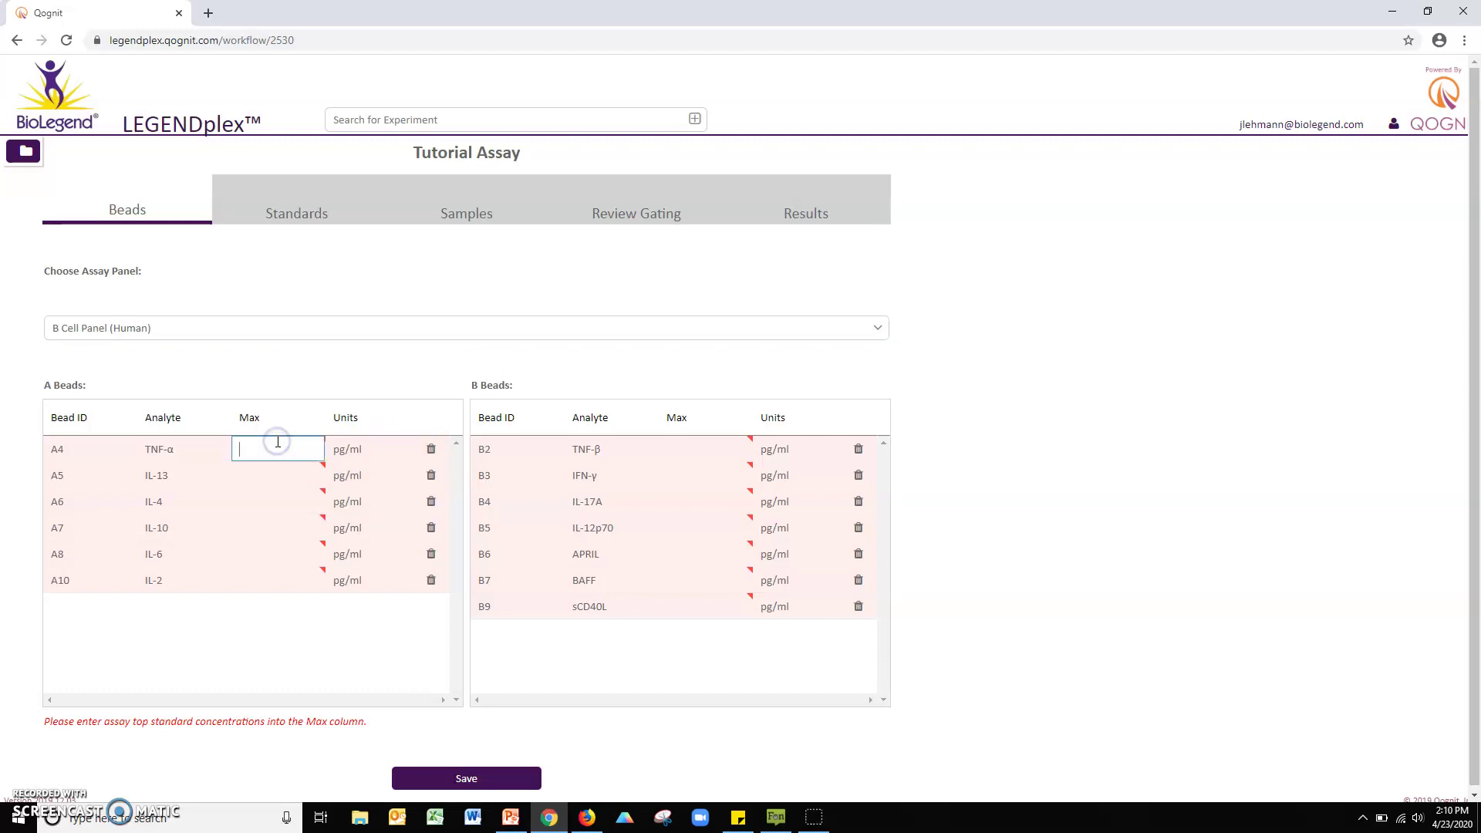
text(10000)
key(Return)
key(Return)
key(Return)
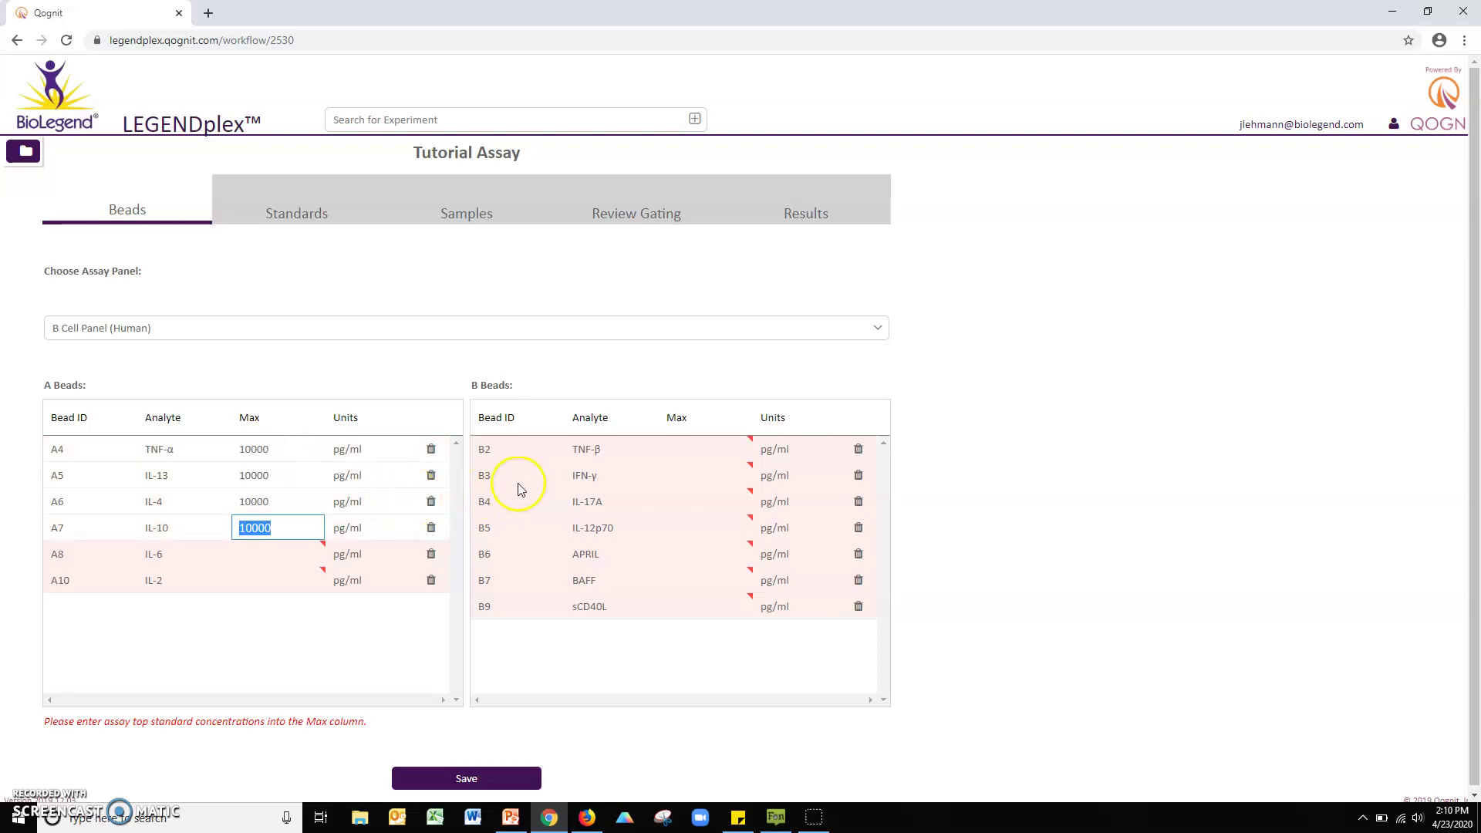
key(Return)
key(Return)
double_click(668, 449)
key(Return)
key(Return)
key(Return)
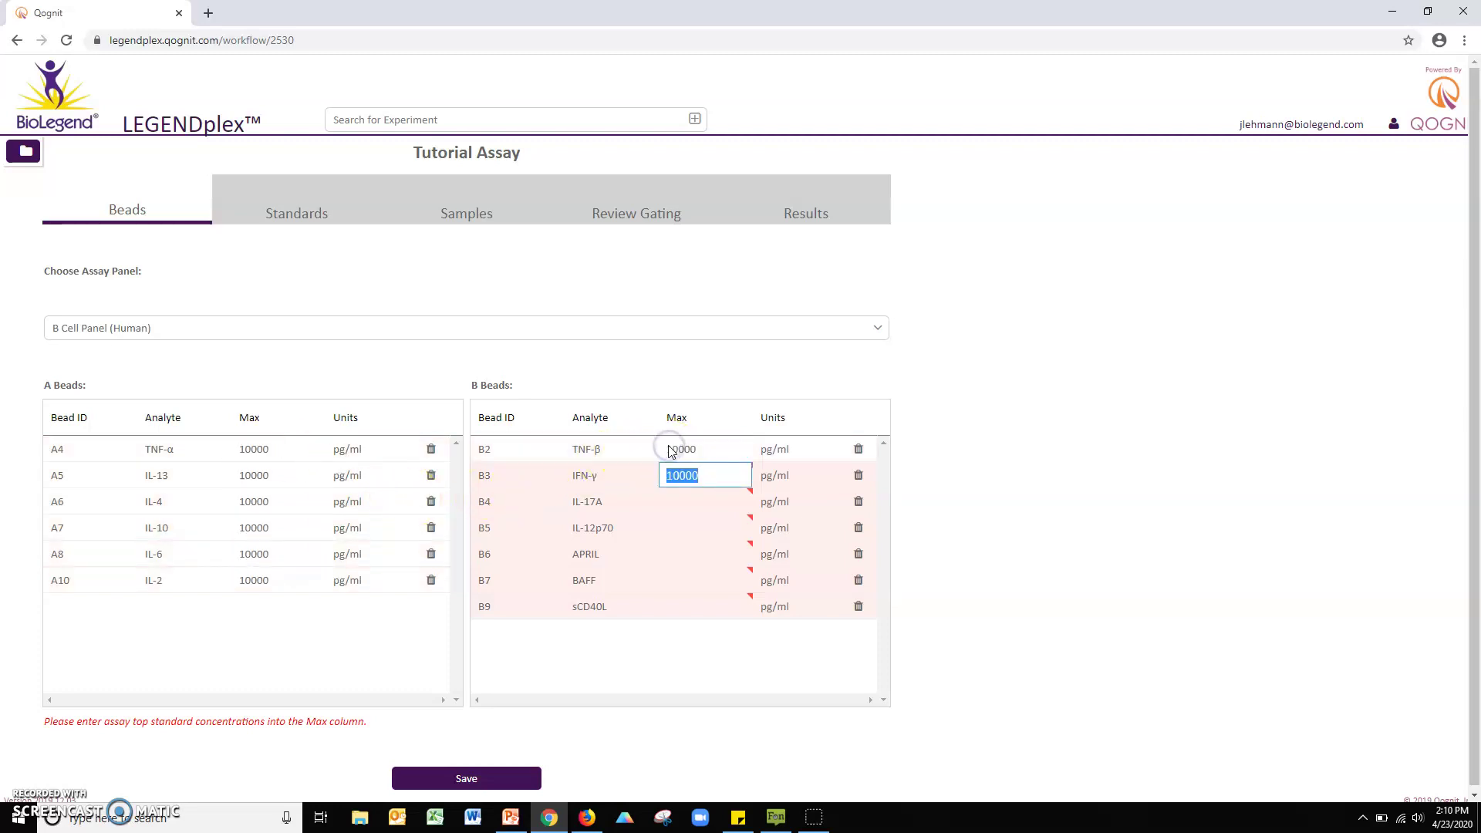
key(Return)
key(Return)
key(Return)
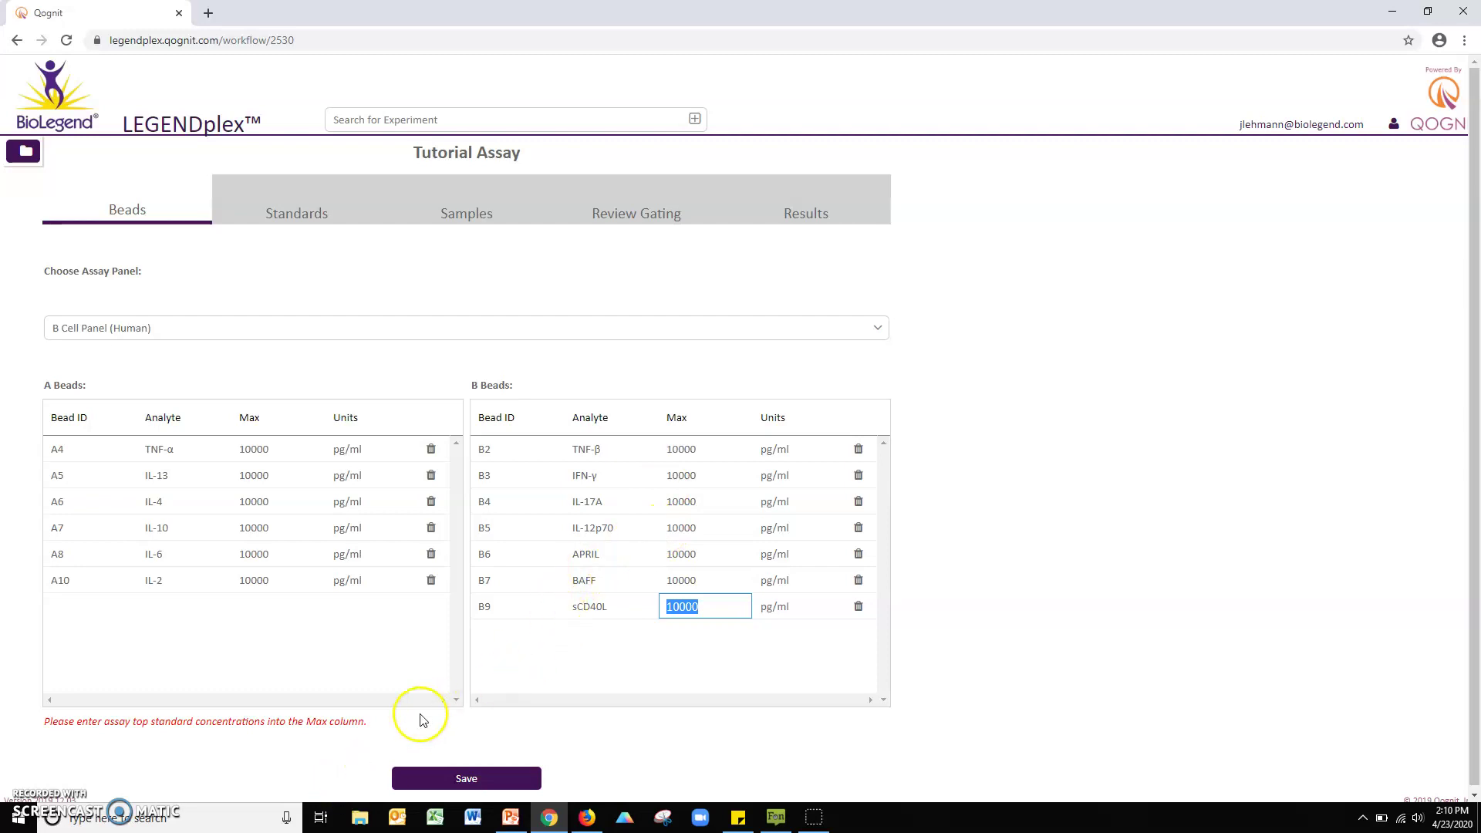
click(464, 777)
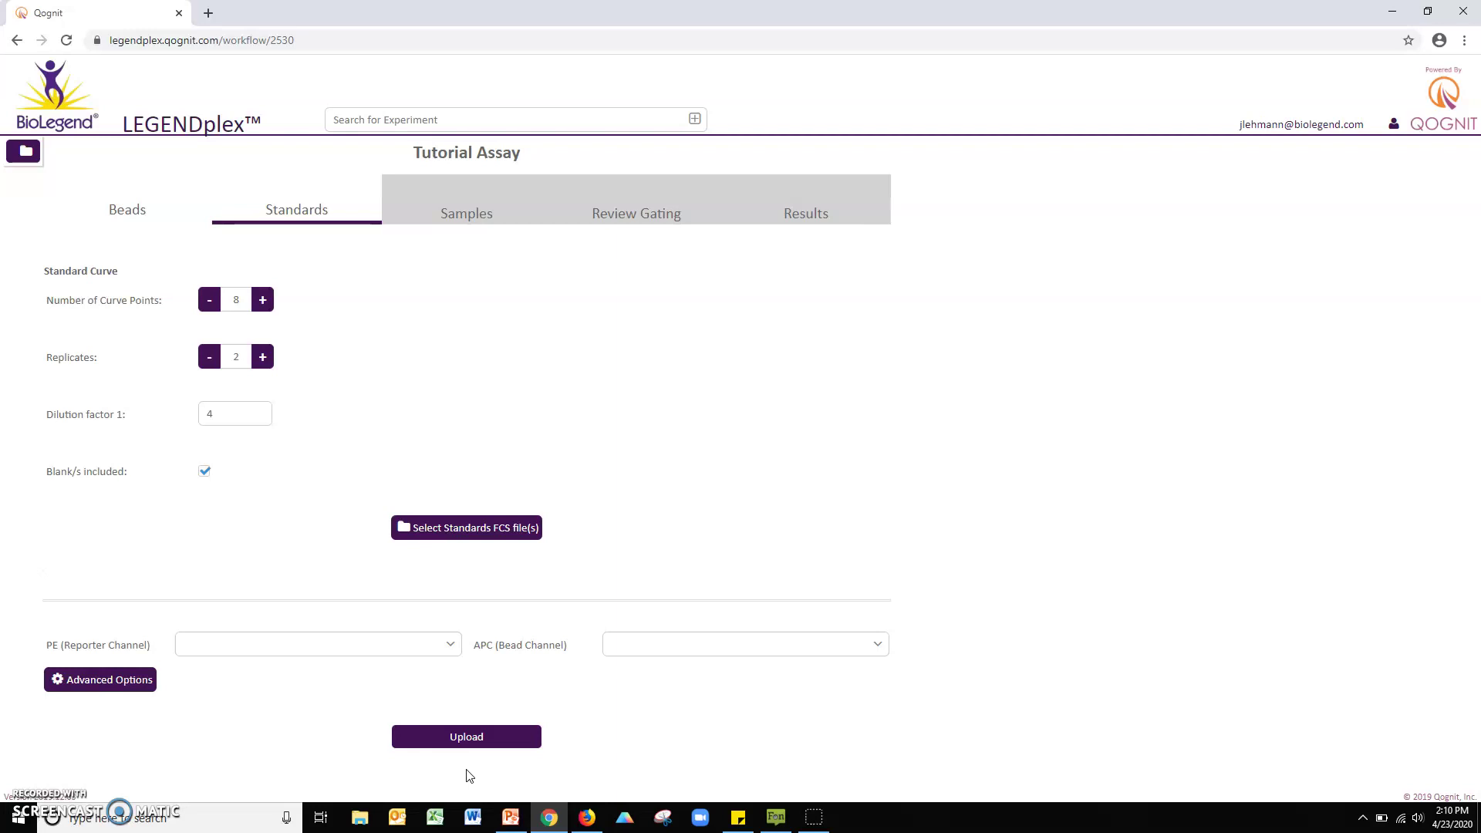
Step: Load the sixteen standard files C0_1.fcs through C7_2.fcs
click(499, 532)
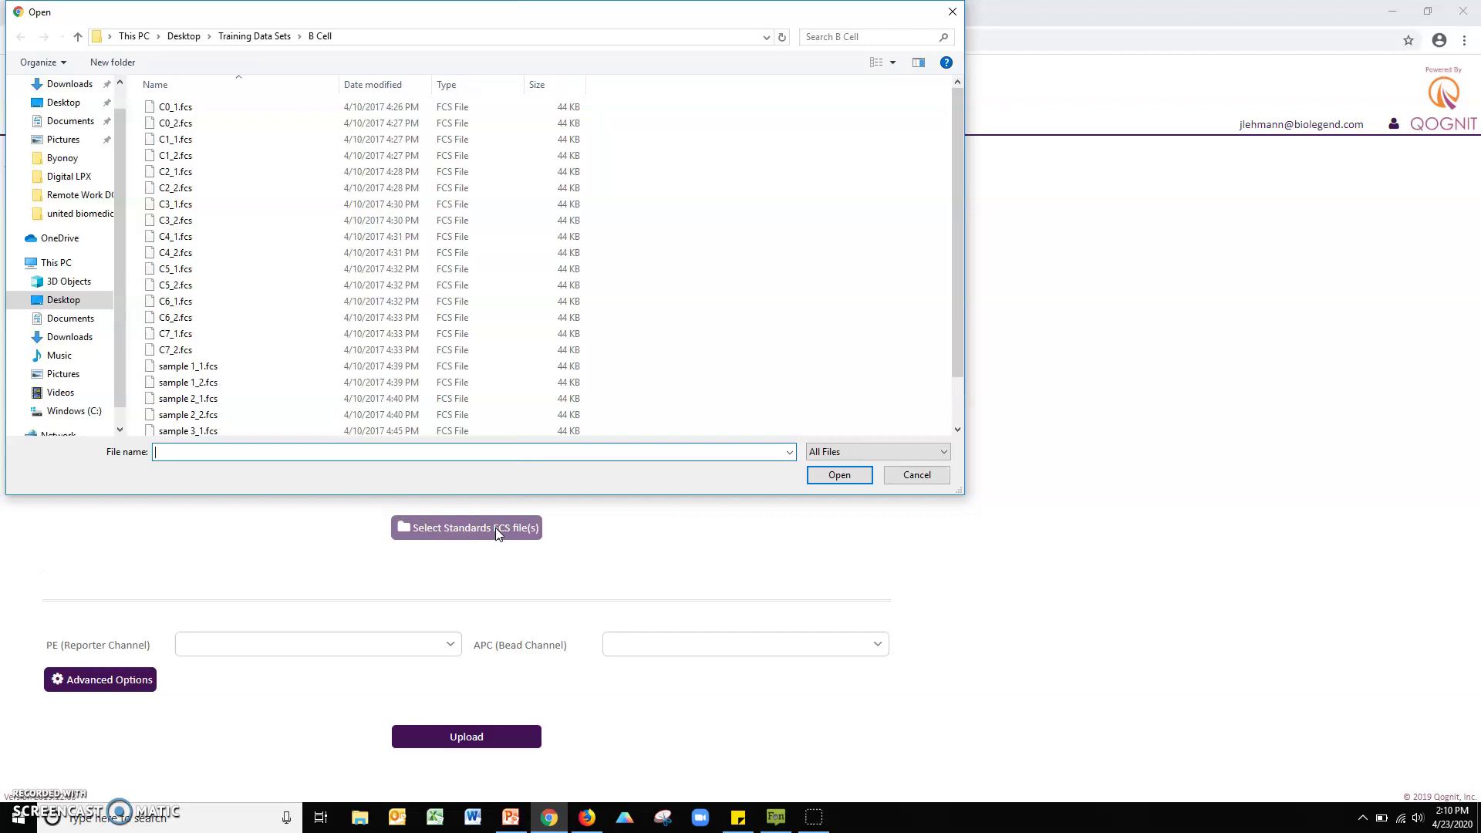
click(175, 108)
shift+click(177, 349)
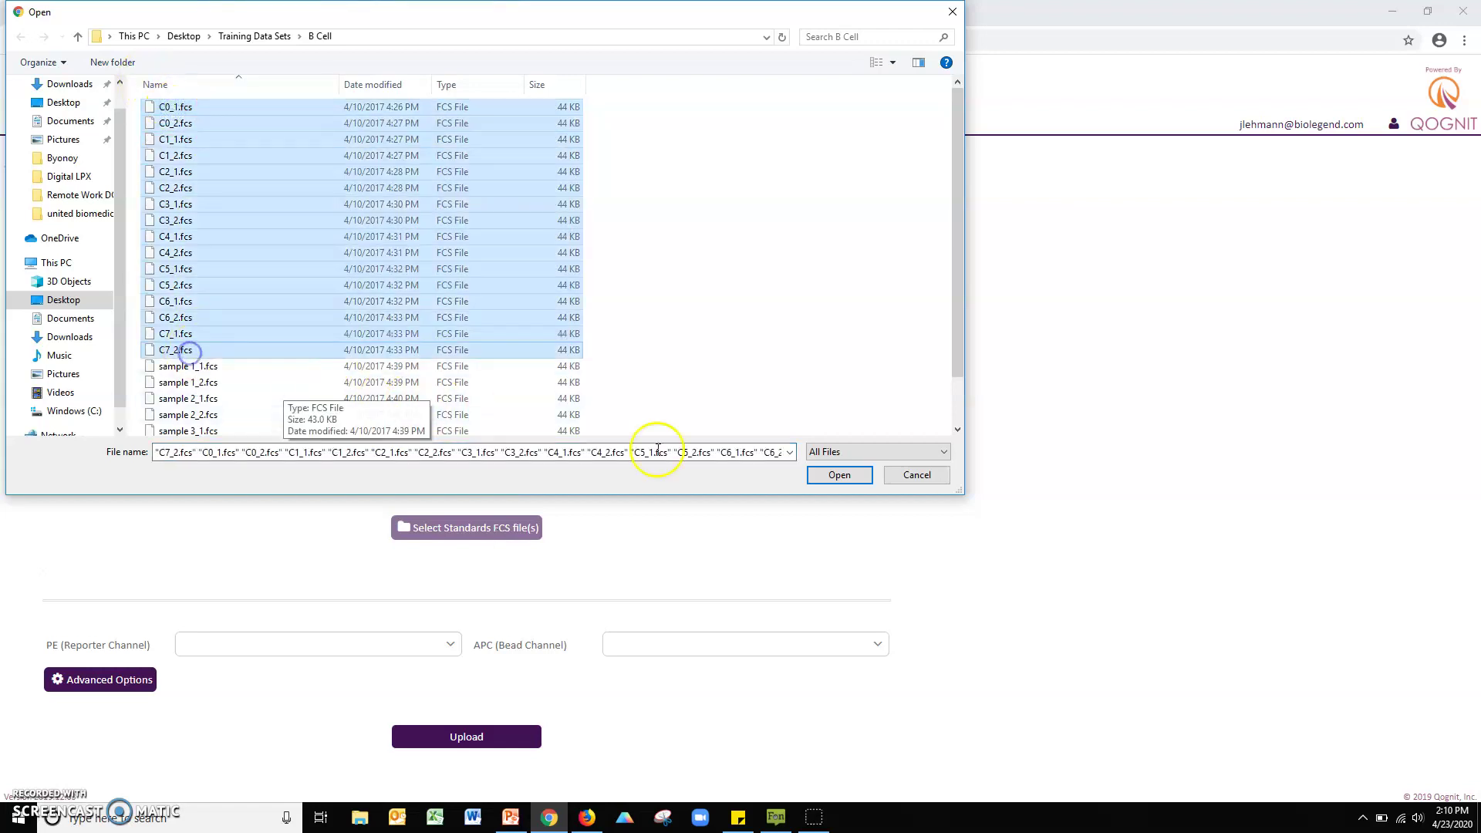
click(837, 475)
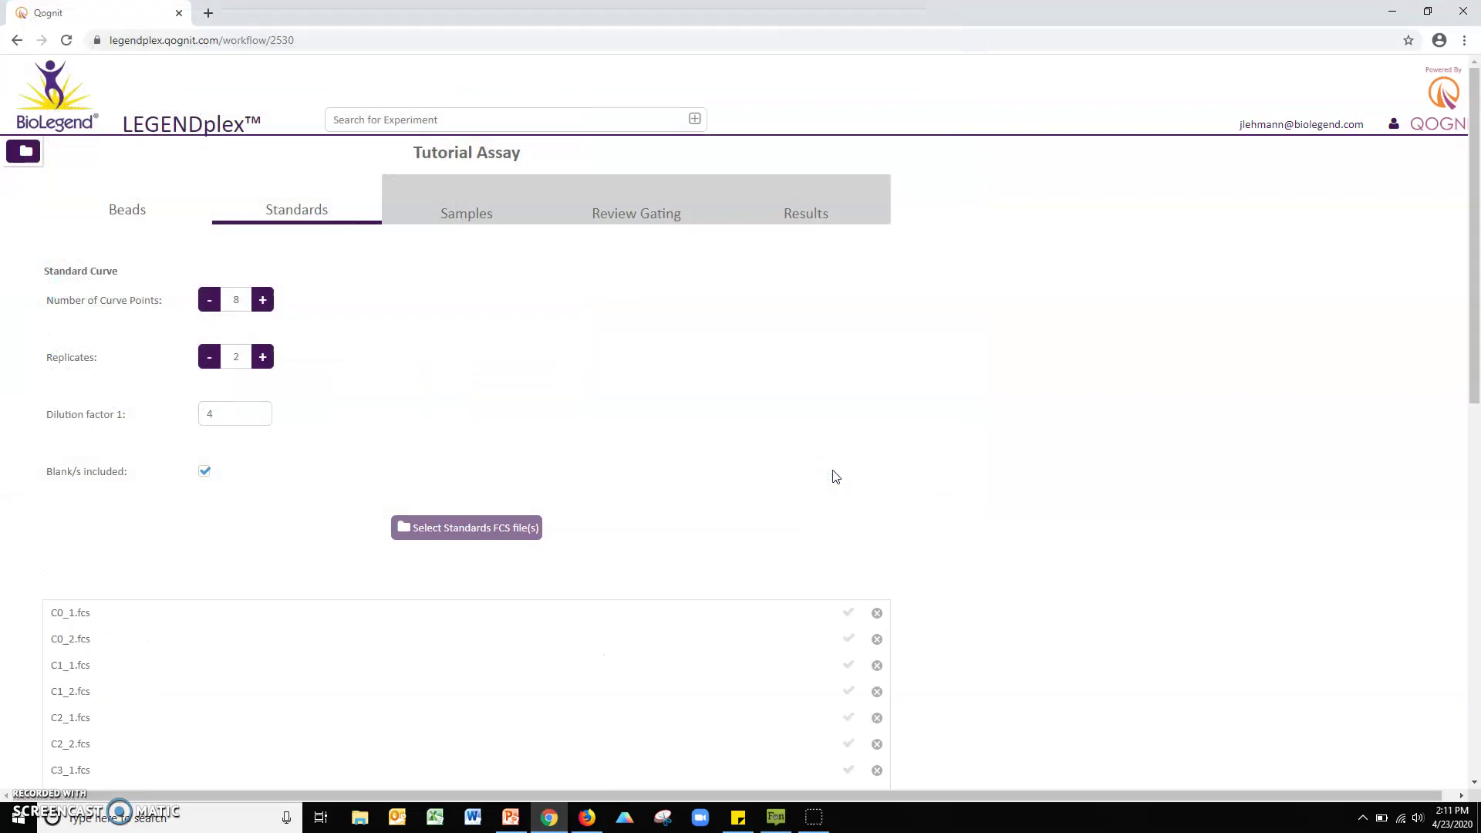
Step: Move C7_2.fcs above C7_1.fcs in the standards list
scroll(834, 477, down, 4)
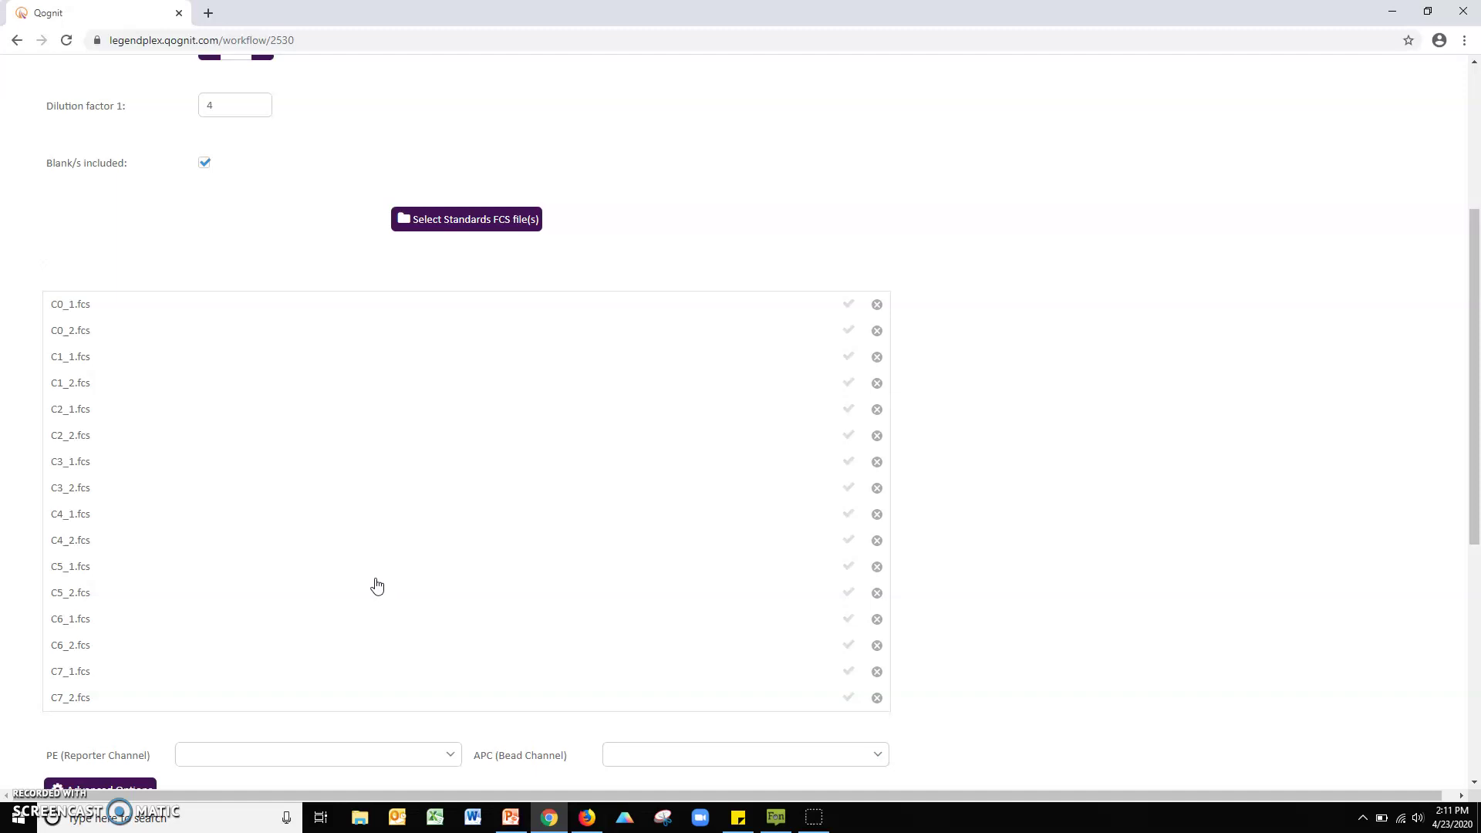
click(88, 698)
drag(88, 698, 93, 670)
Step: Use FL2-H as reporter channel and FL4-H as bead channel, then upload the standards
scroll(93, 671, down, 2)
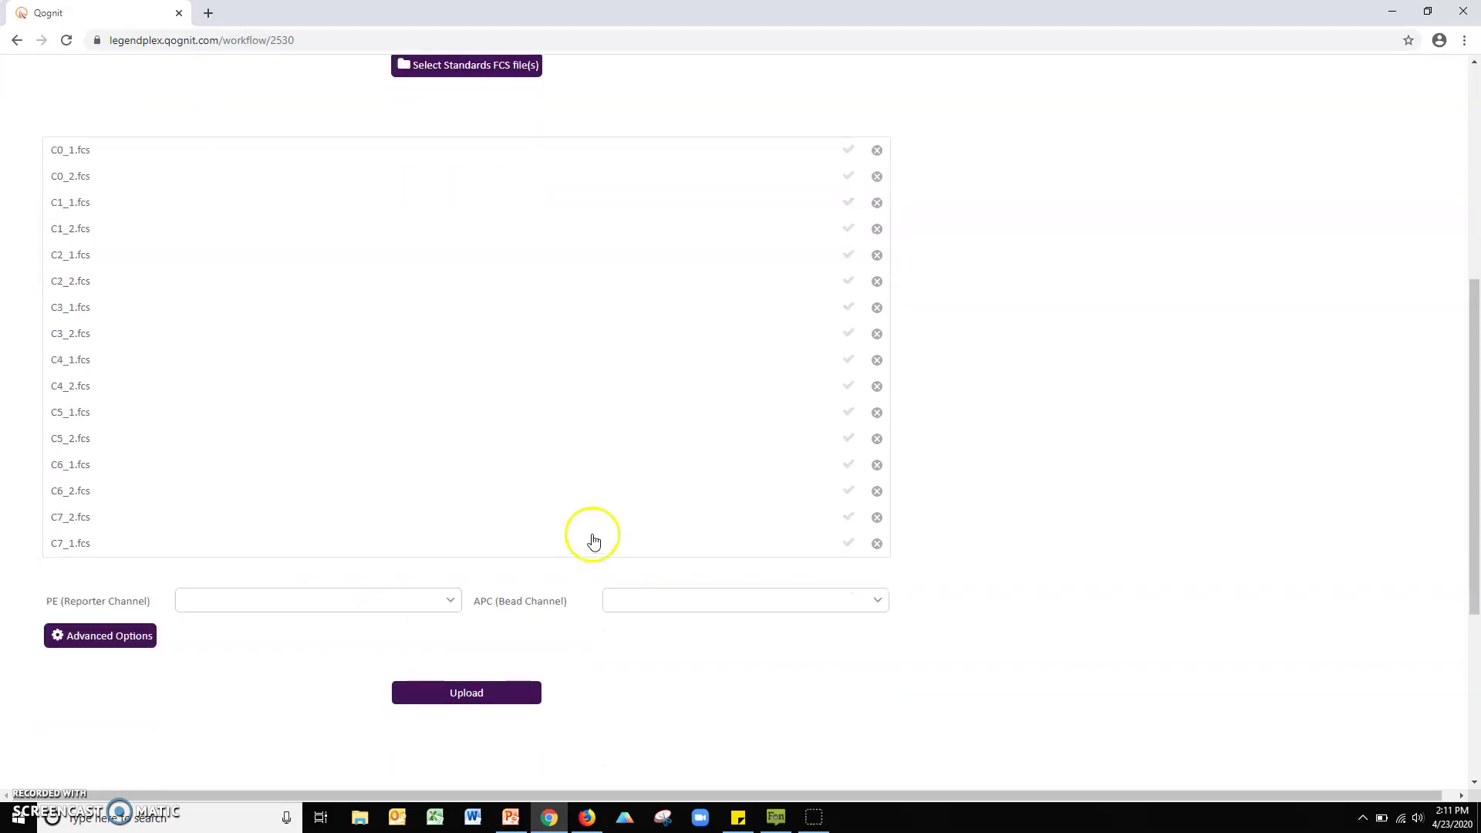
click(451, 599)
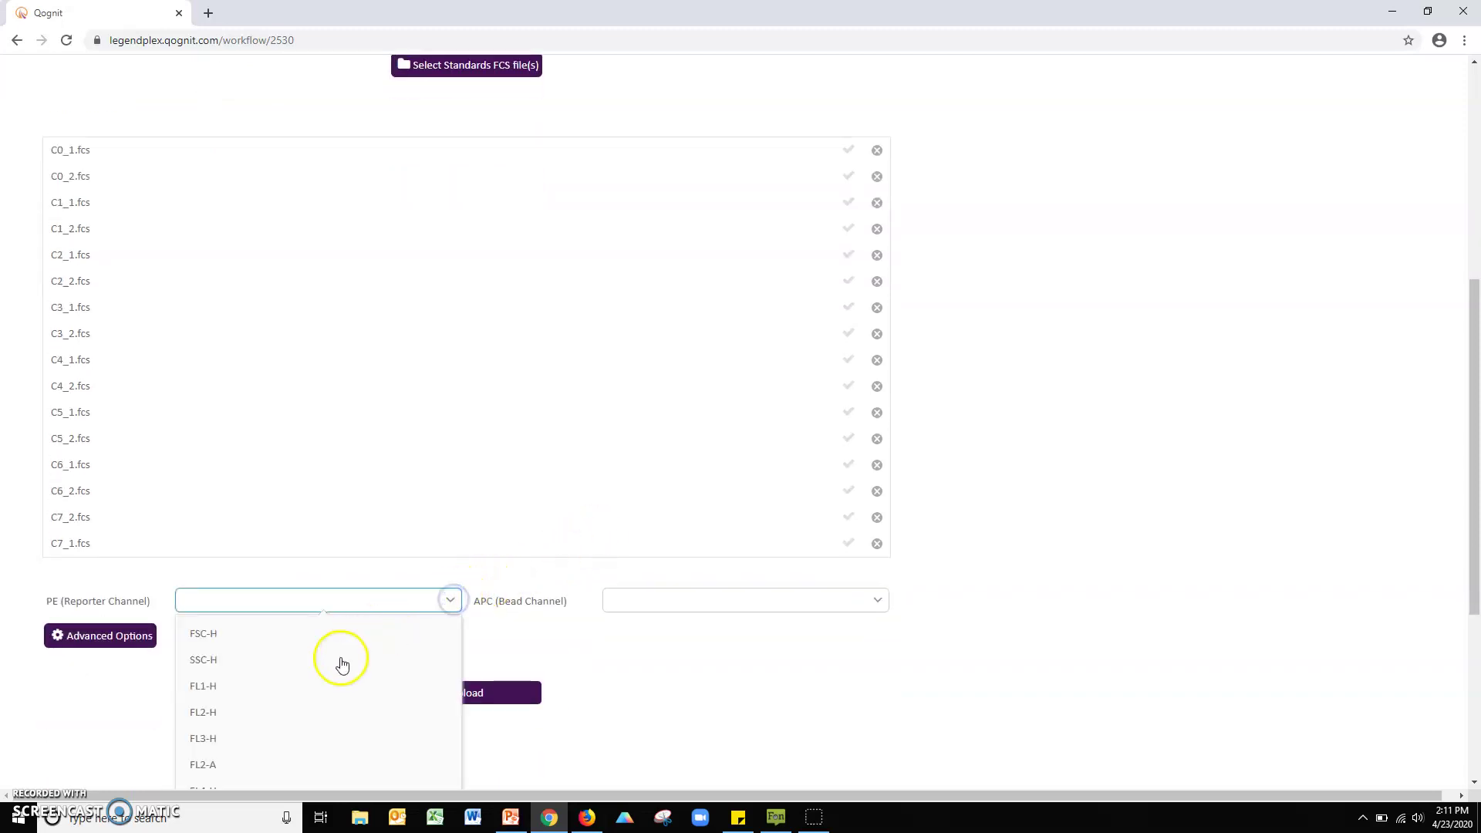
click(216, 709)
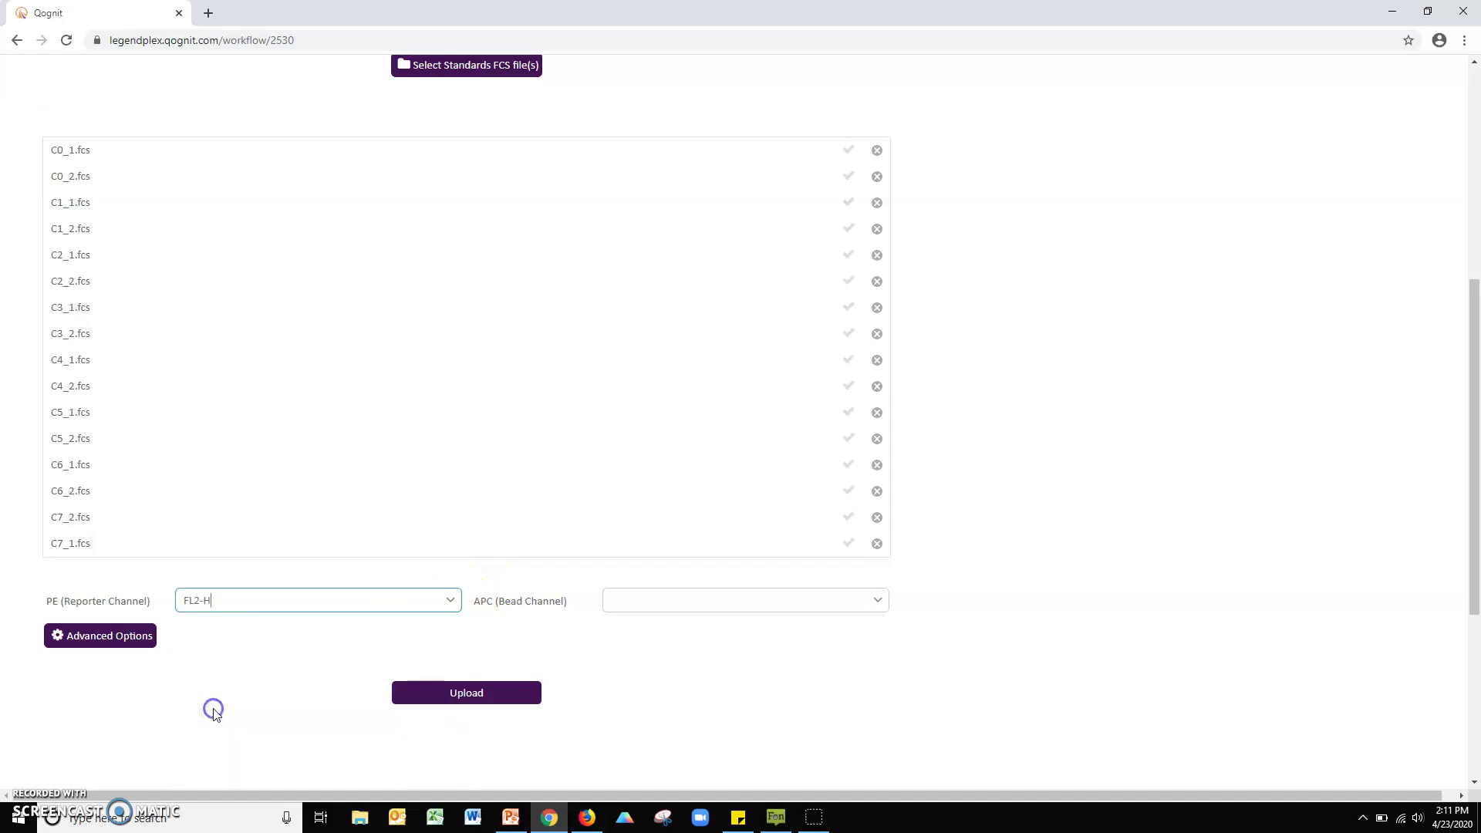
click(879, 600)
scroll(669, 712, down, 1)
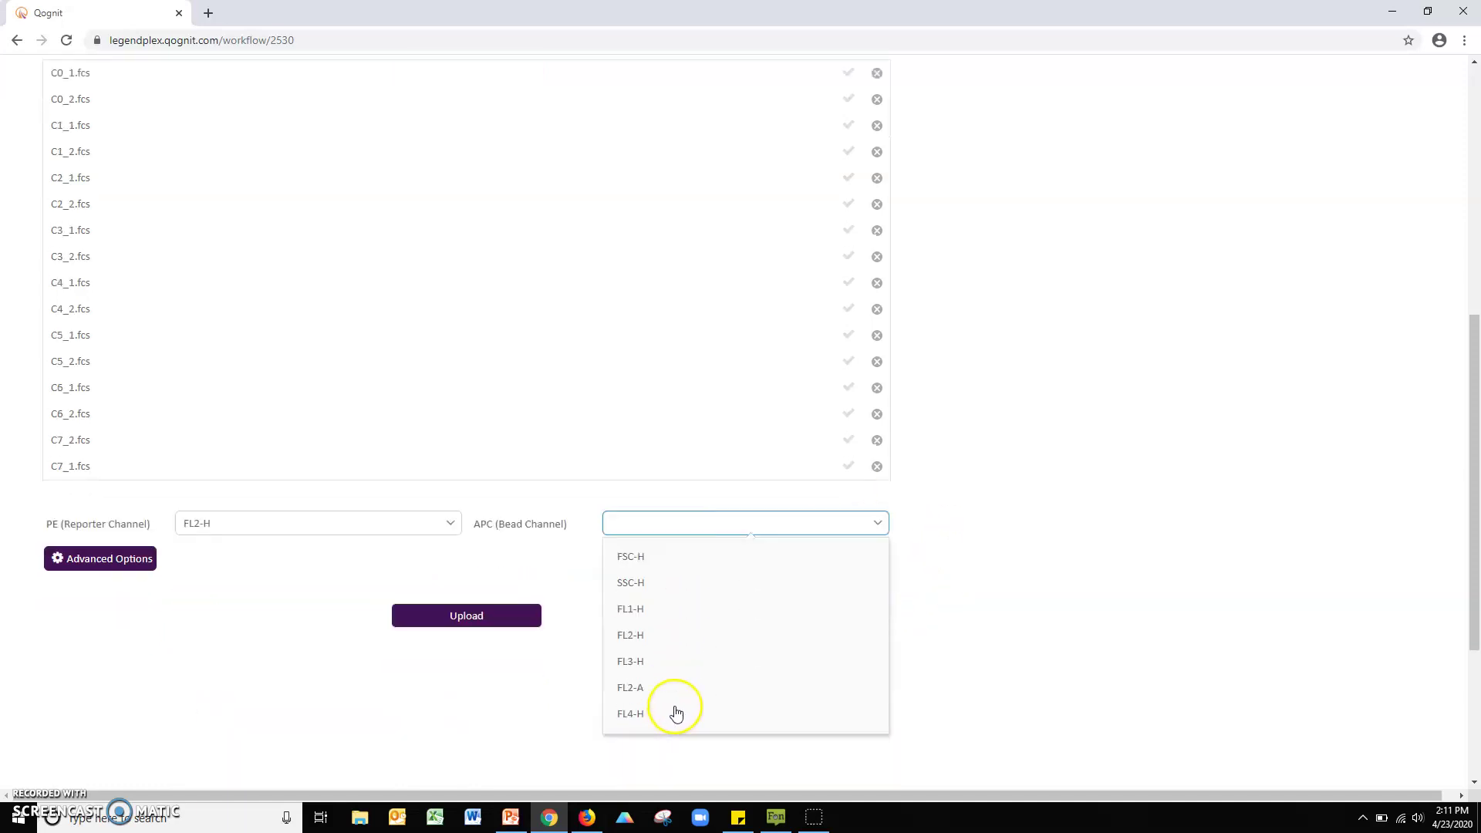
click(640, 715)
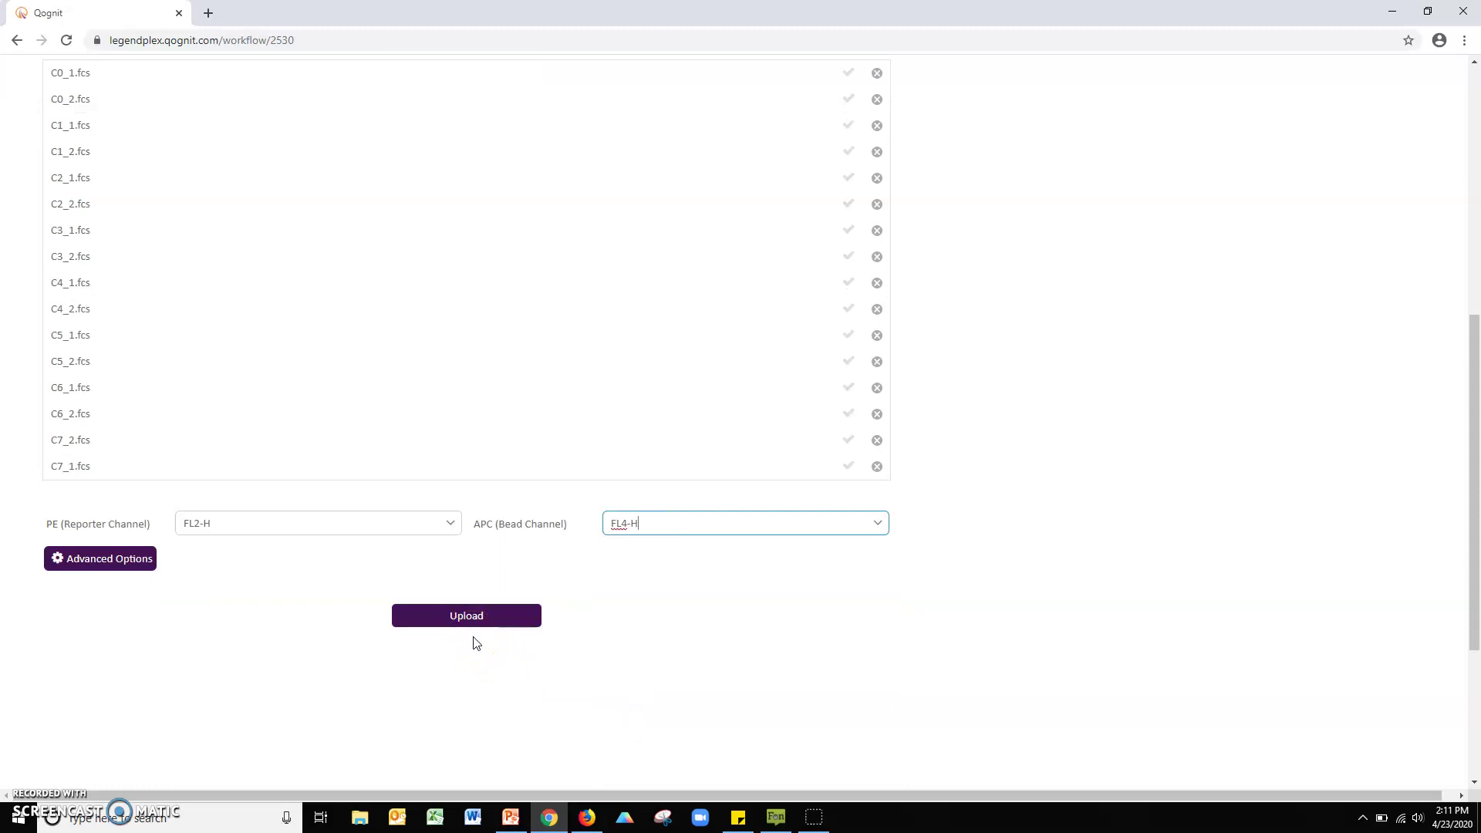
click(478, 615)
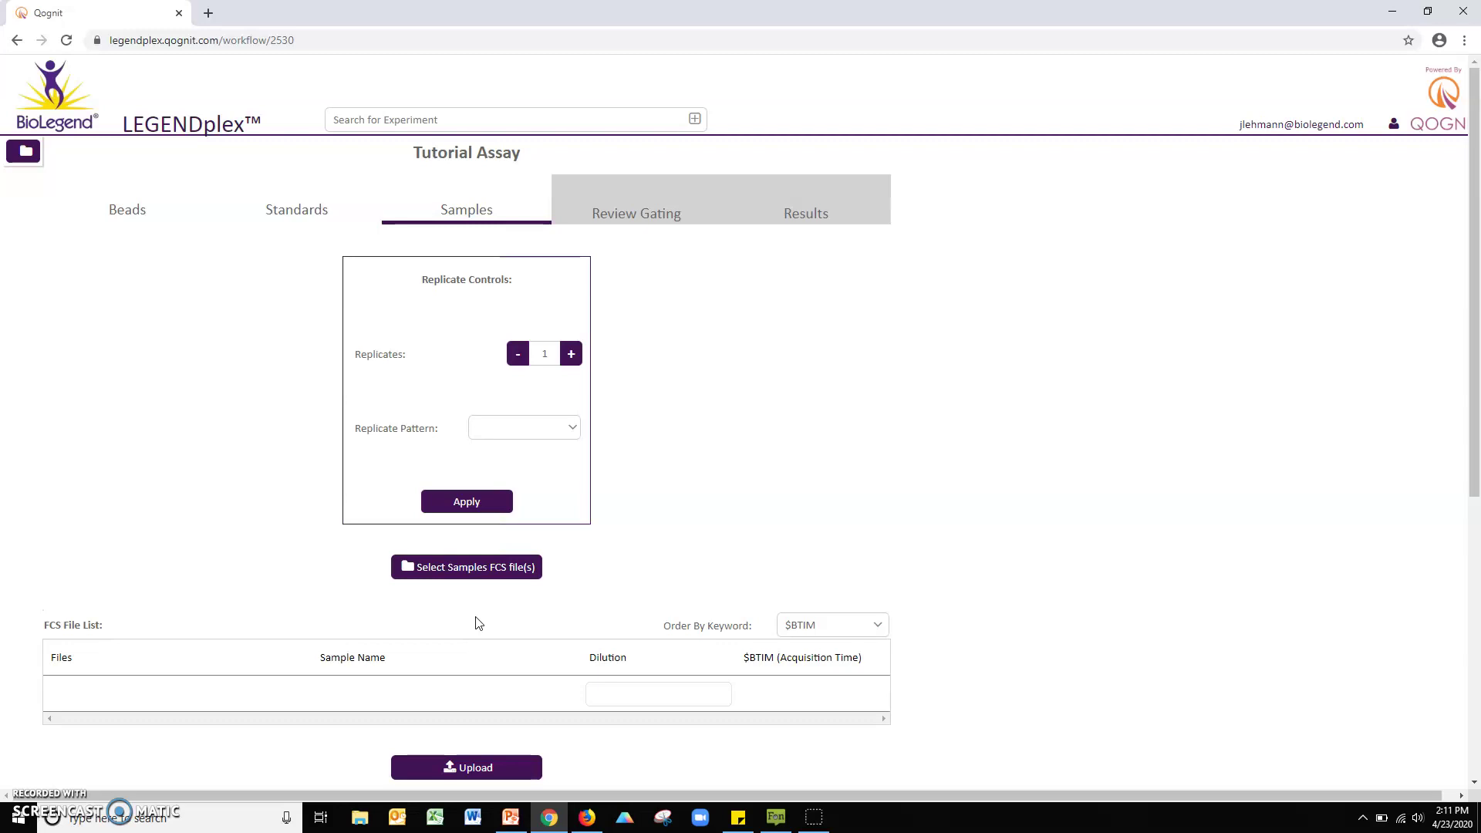
Step: Load the eight sample files sample 1_1.fcs through sample 4_2.fcs
click(478, 569)
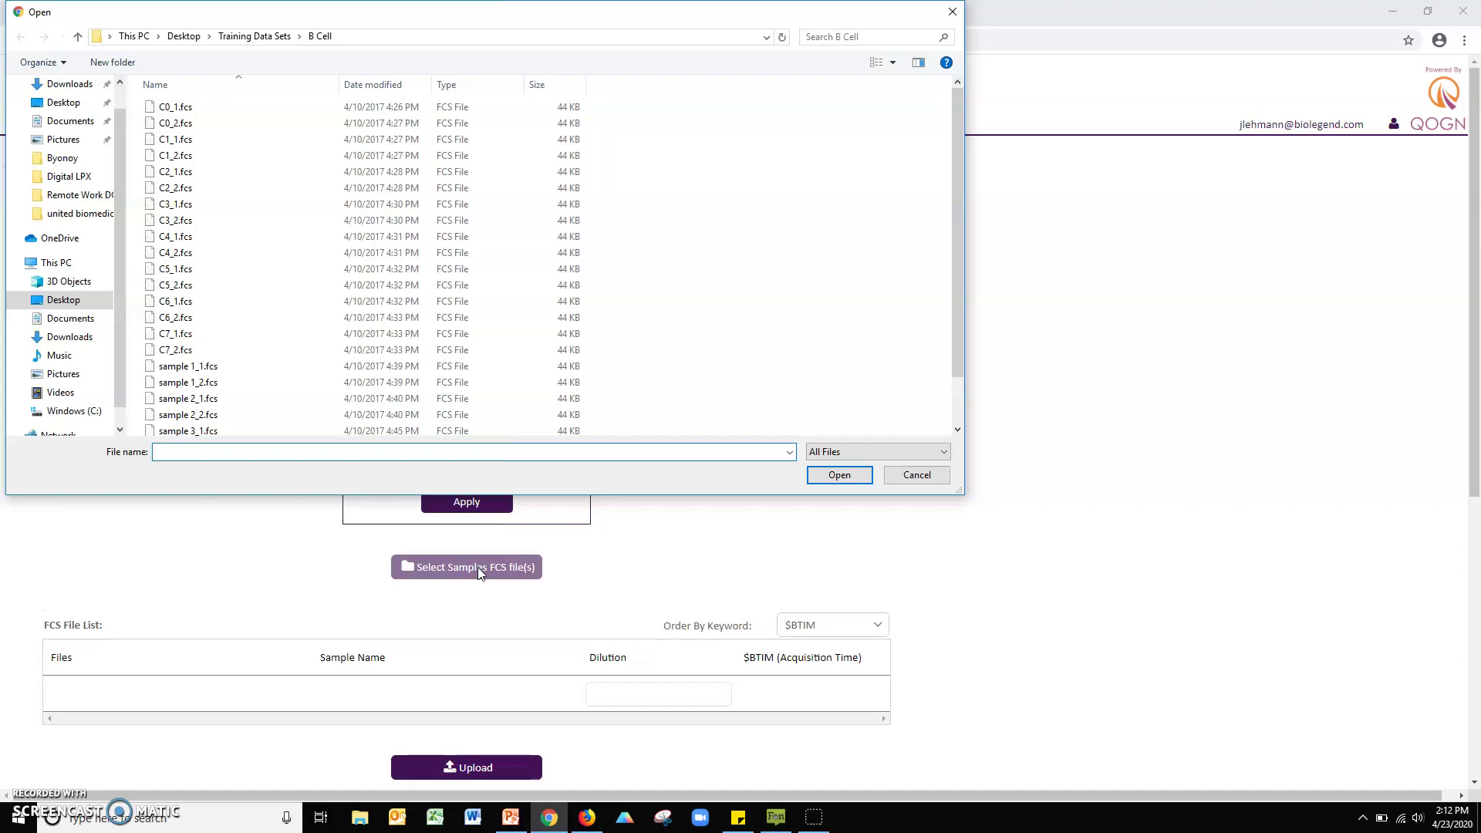
scroll(862, 299, down, 1)
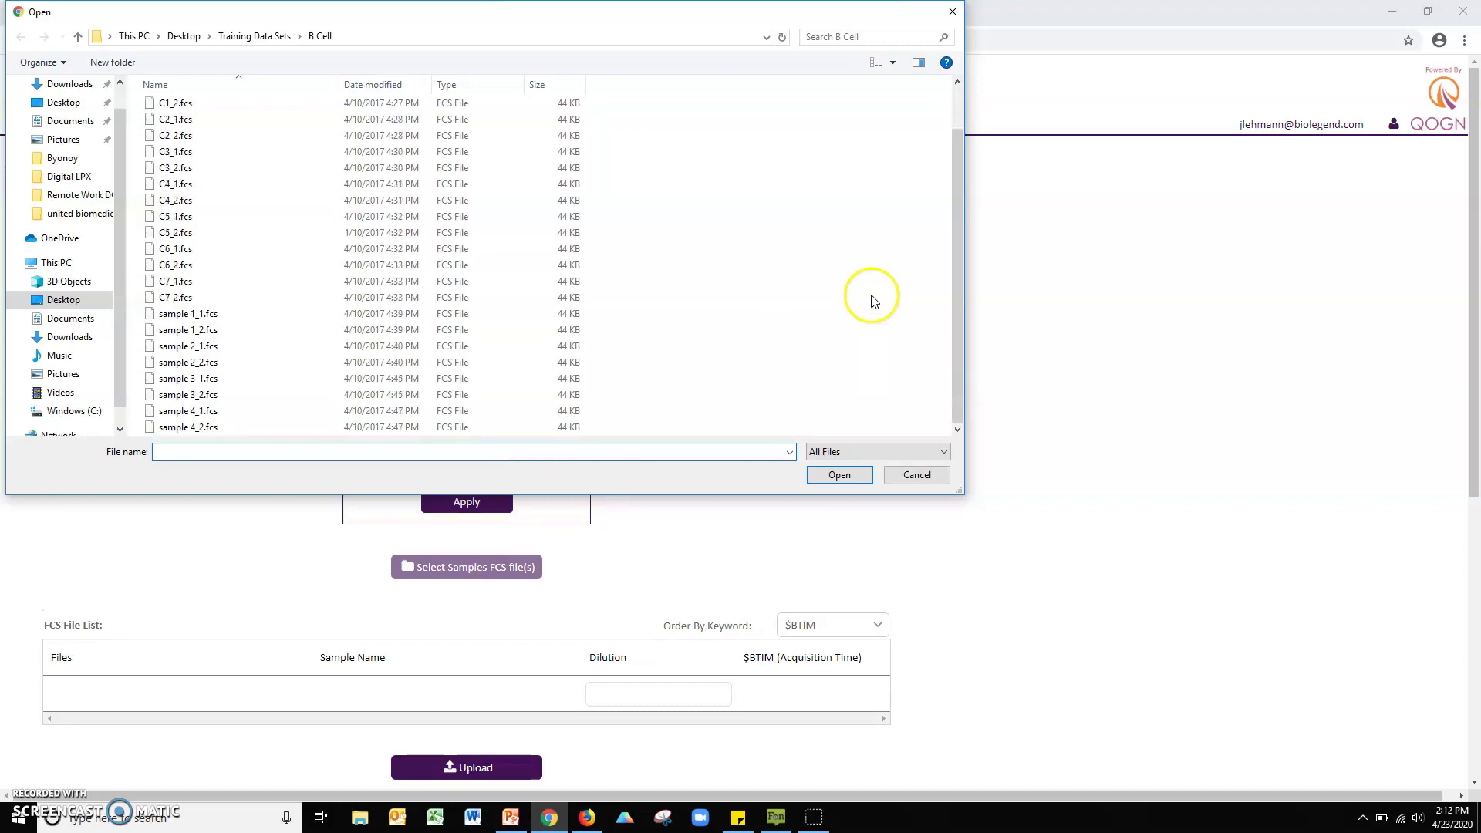
click(190, 315)
shift+click(177, 427)
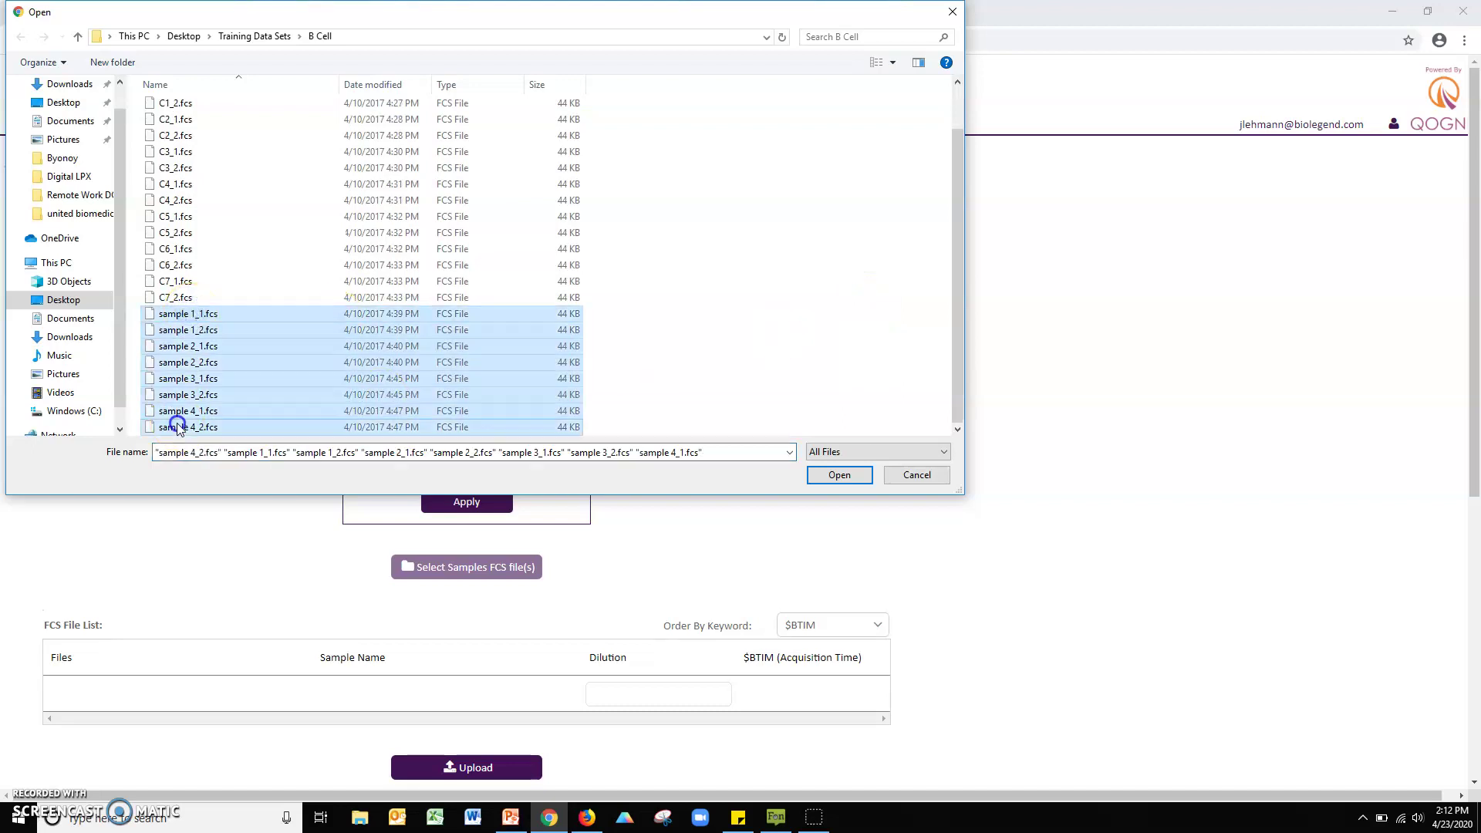
click(827, 476)
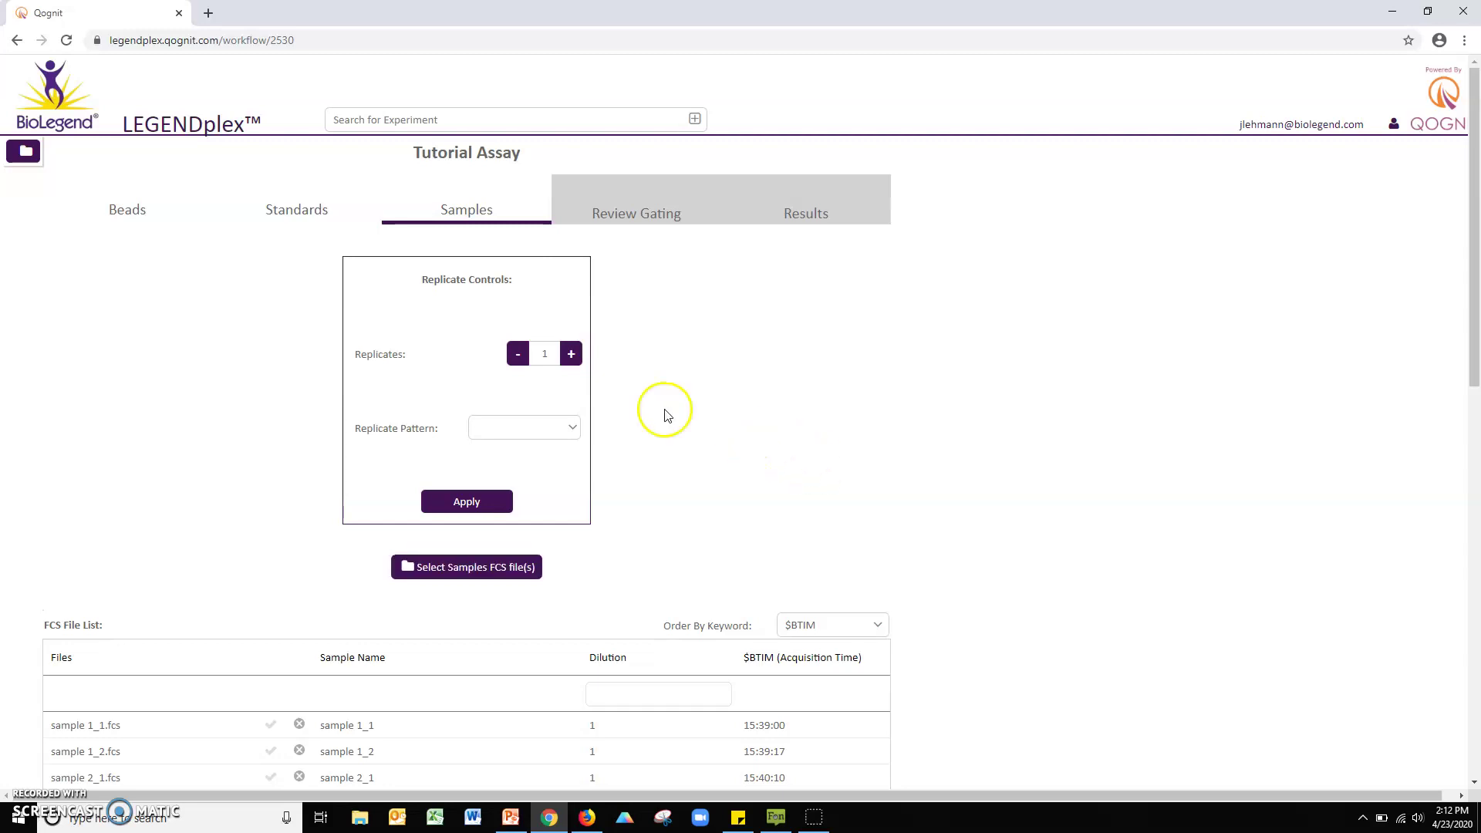
Step: Set replicates to 2 with the AABBCC pattern and apply it to the samples
click(571, 355)
click(571, 428)
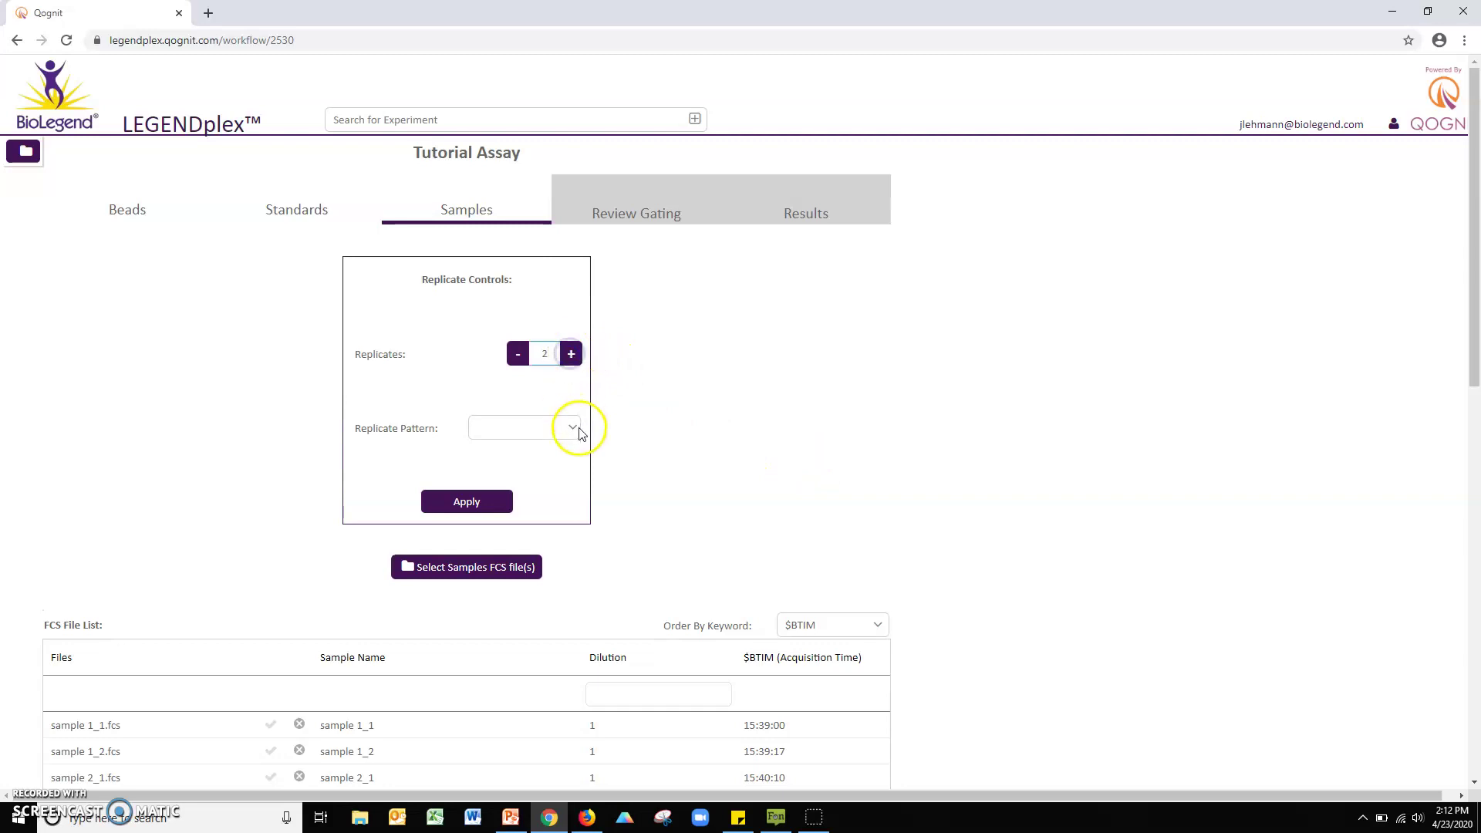
click(503, 488)
click(467, 502)
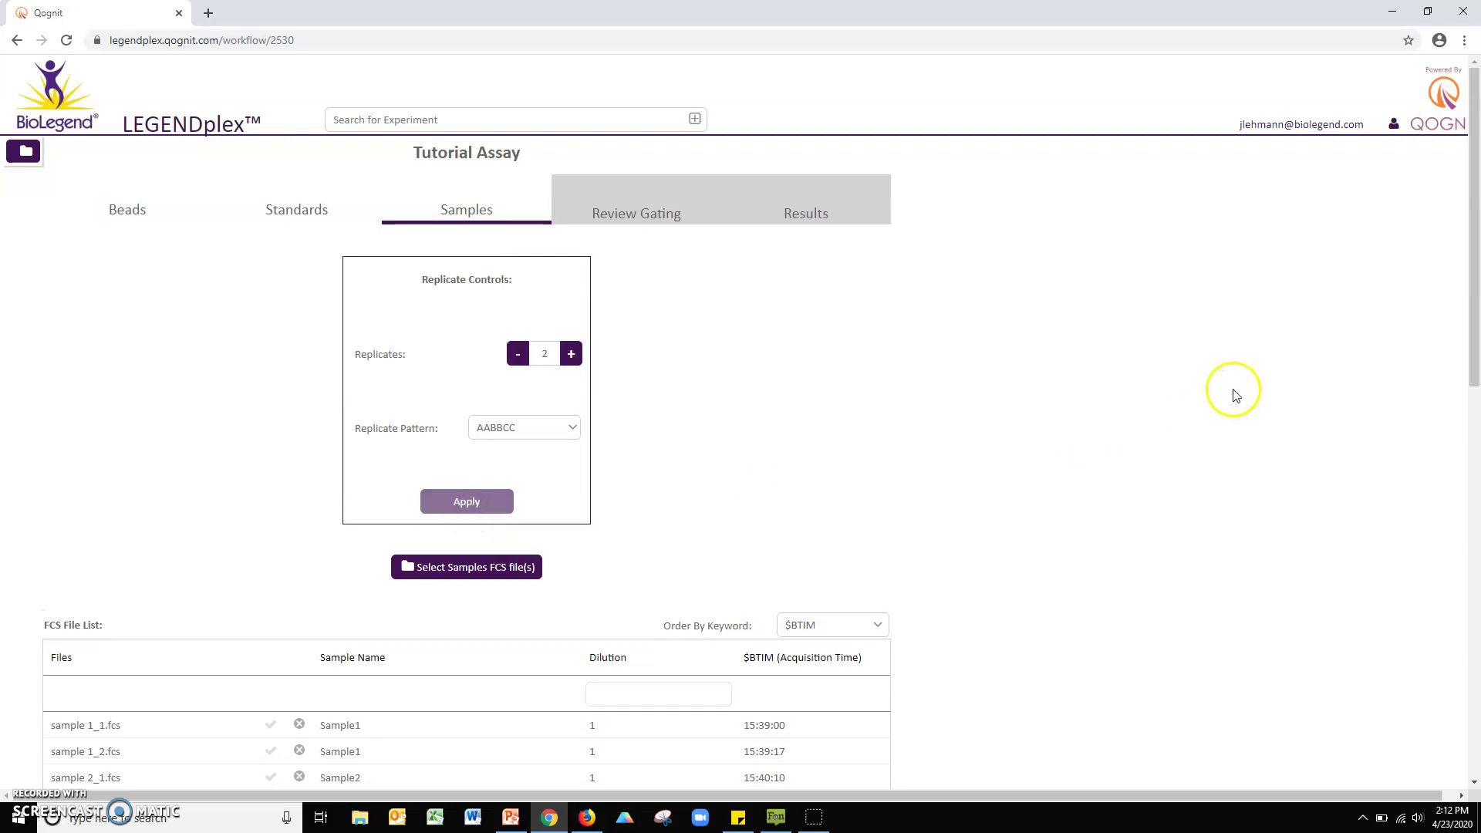
scroll(1227, 395, down, 4)
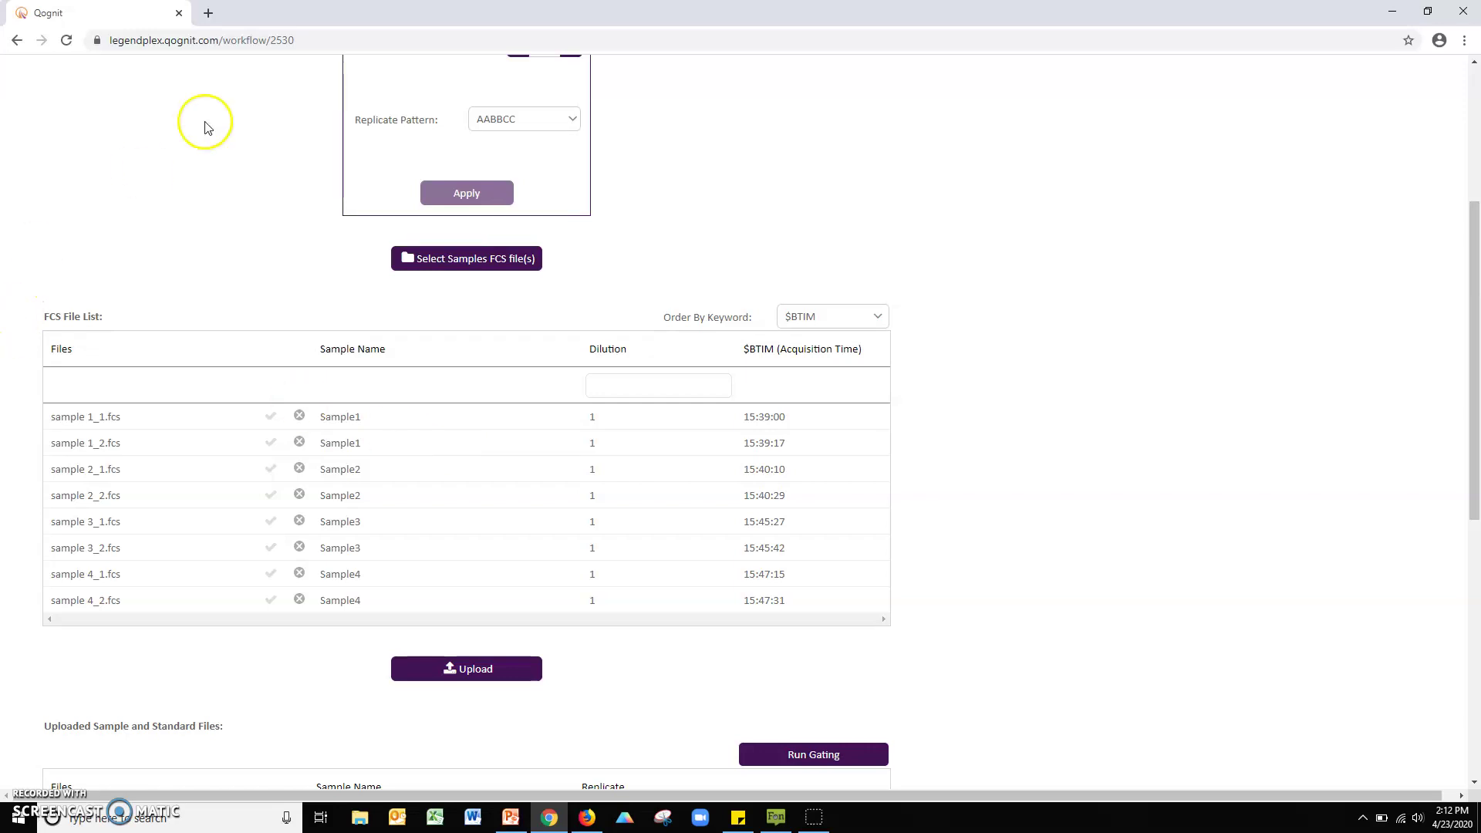
Step: Fill in a dilution of 2 for all samples and upload them to start gating
double_click(366, 417)
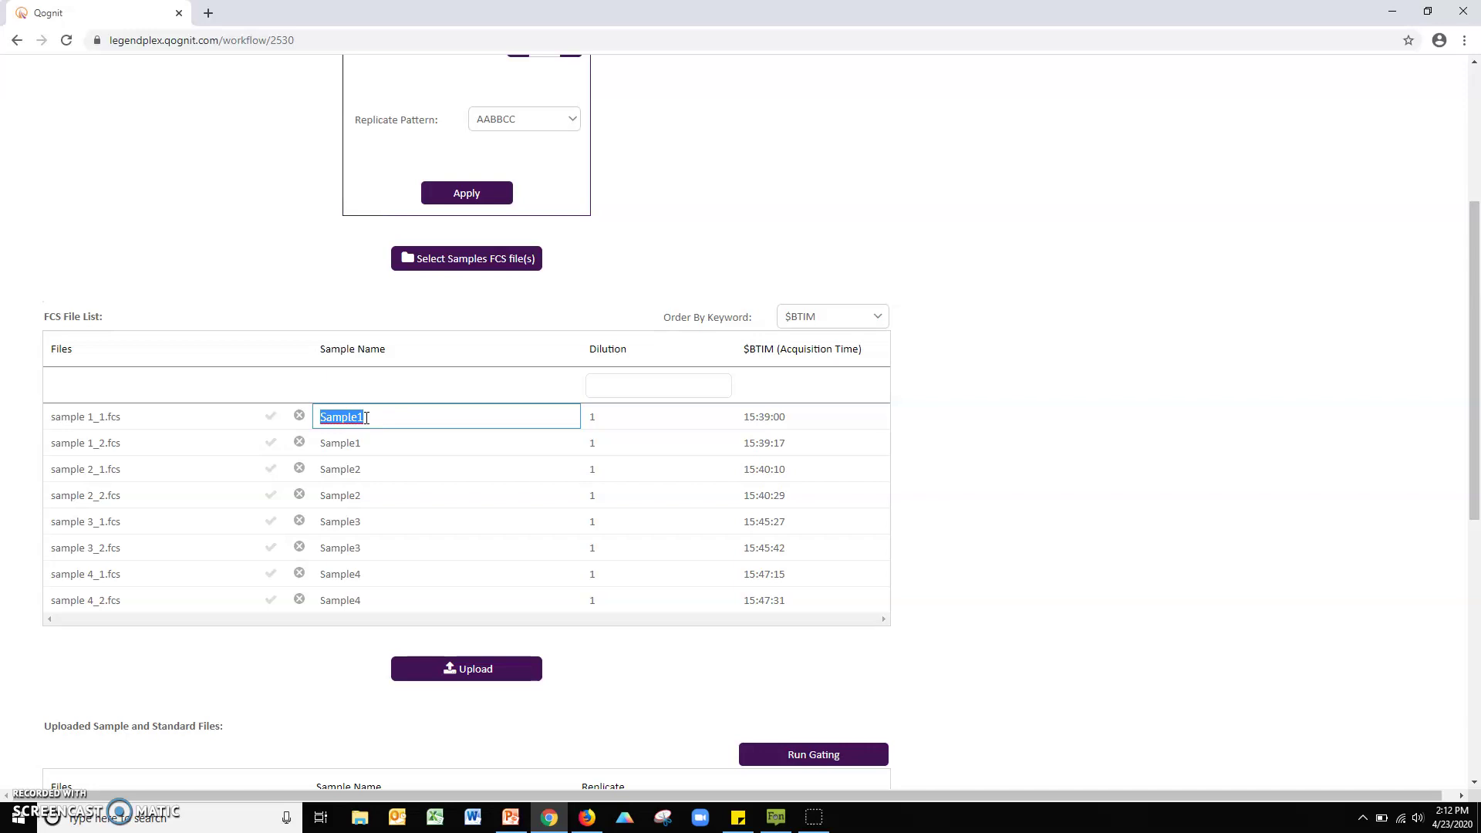
click(627, 419)
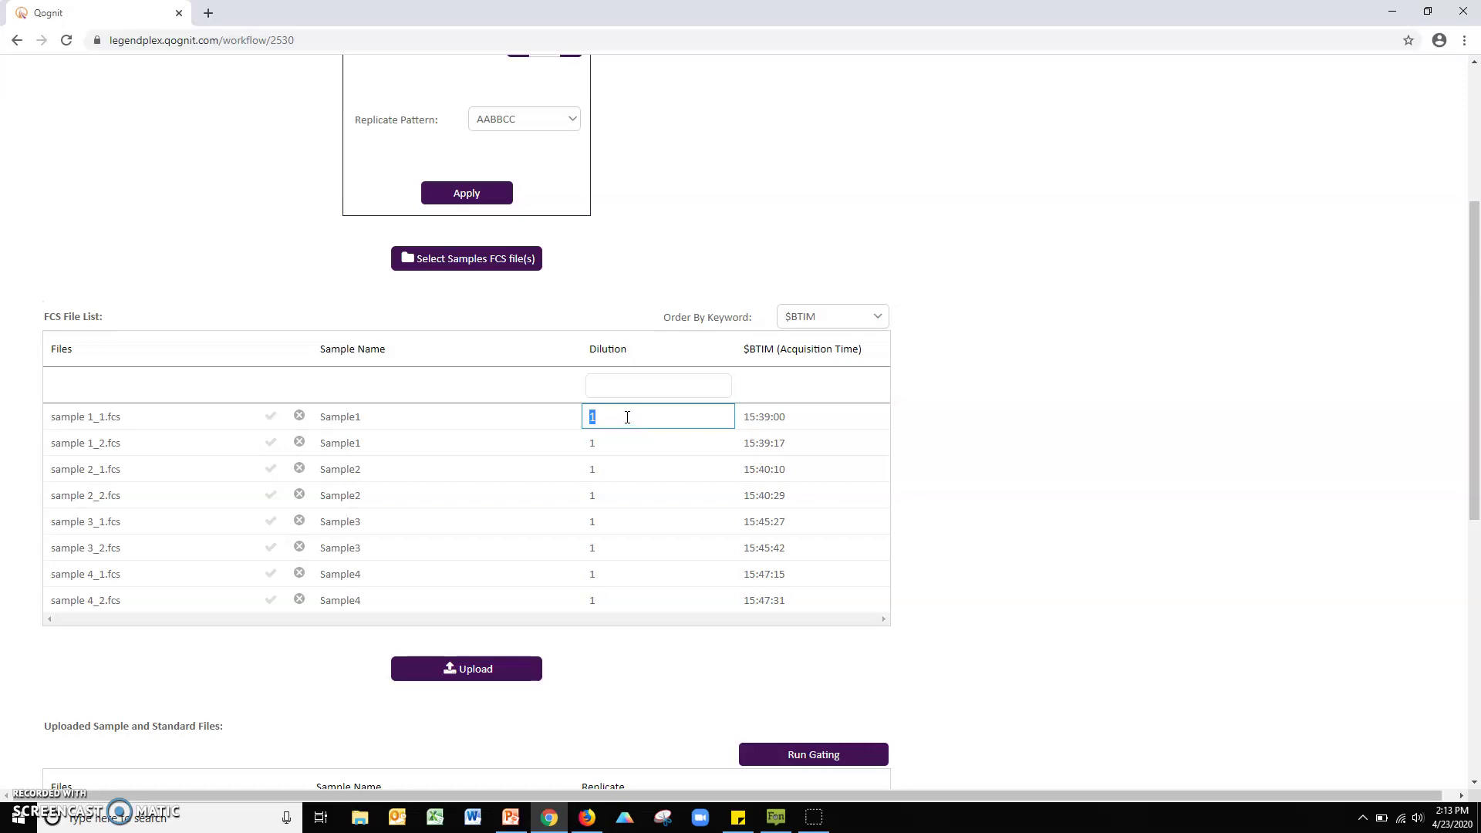
click(640, 392)
text(2)
click(478, 669)
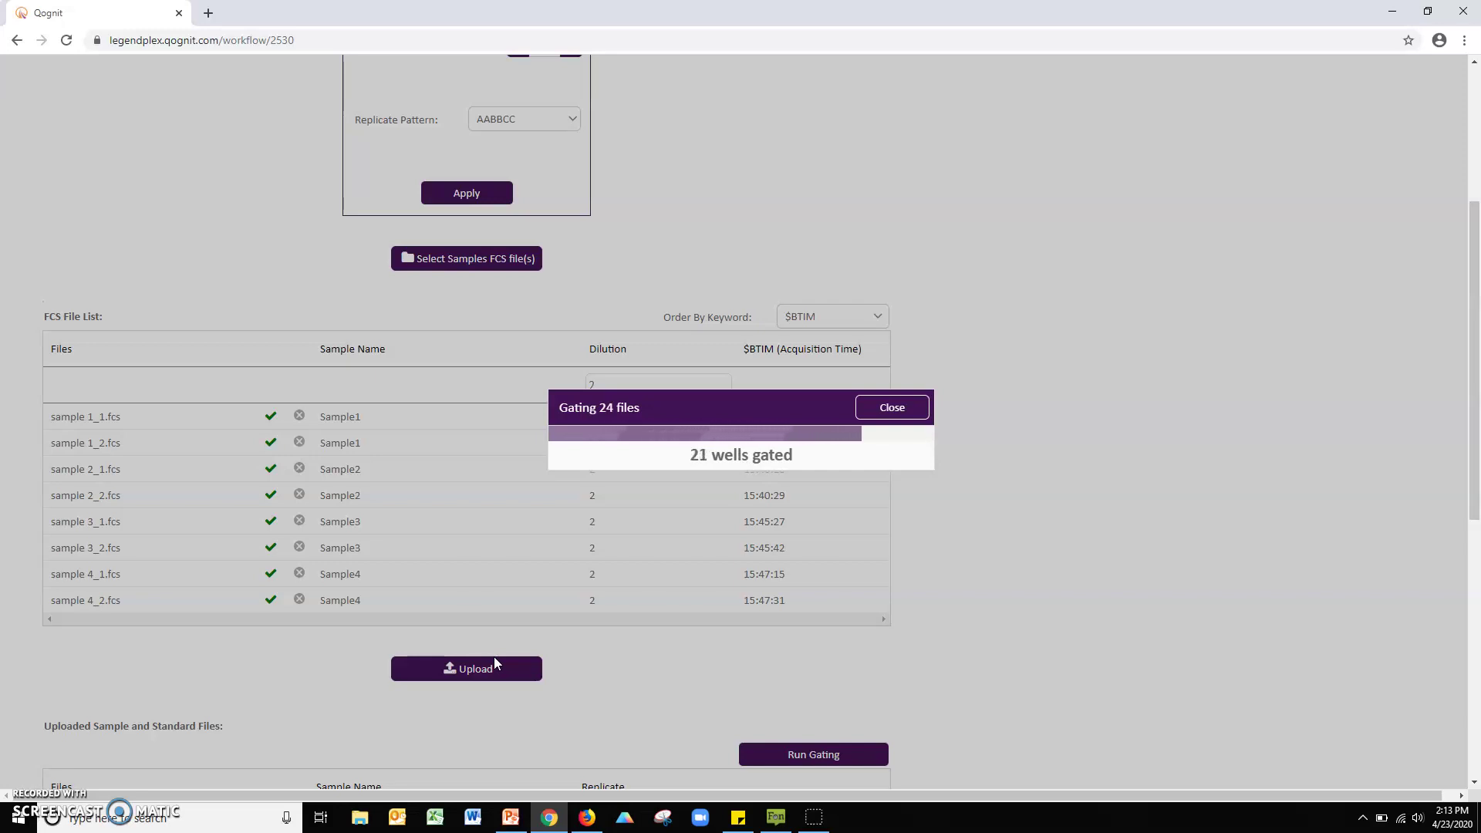
Step: Review the gating of C0_1.fcs, showing its A_beads and B_beads histograms
click(845, 470)
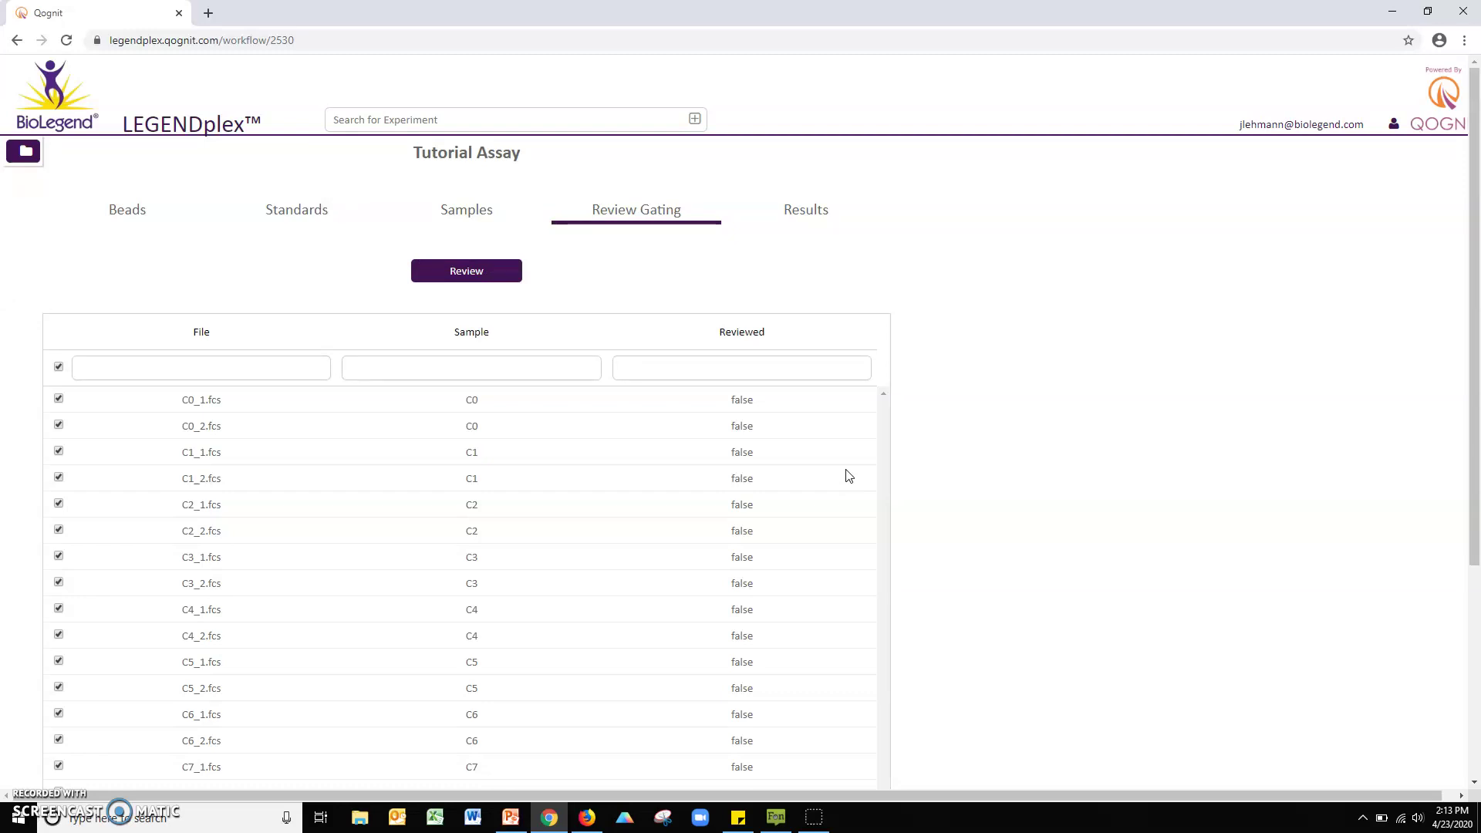
click(837, 474)
click(478, 268)
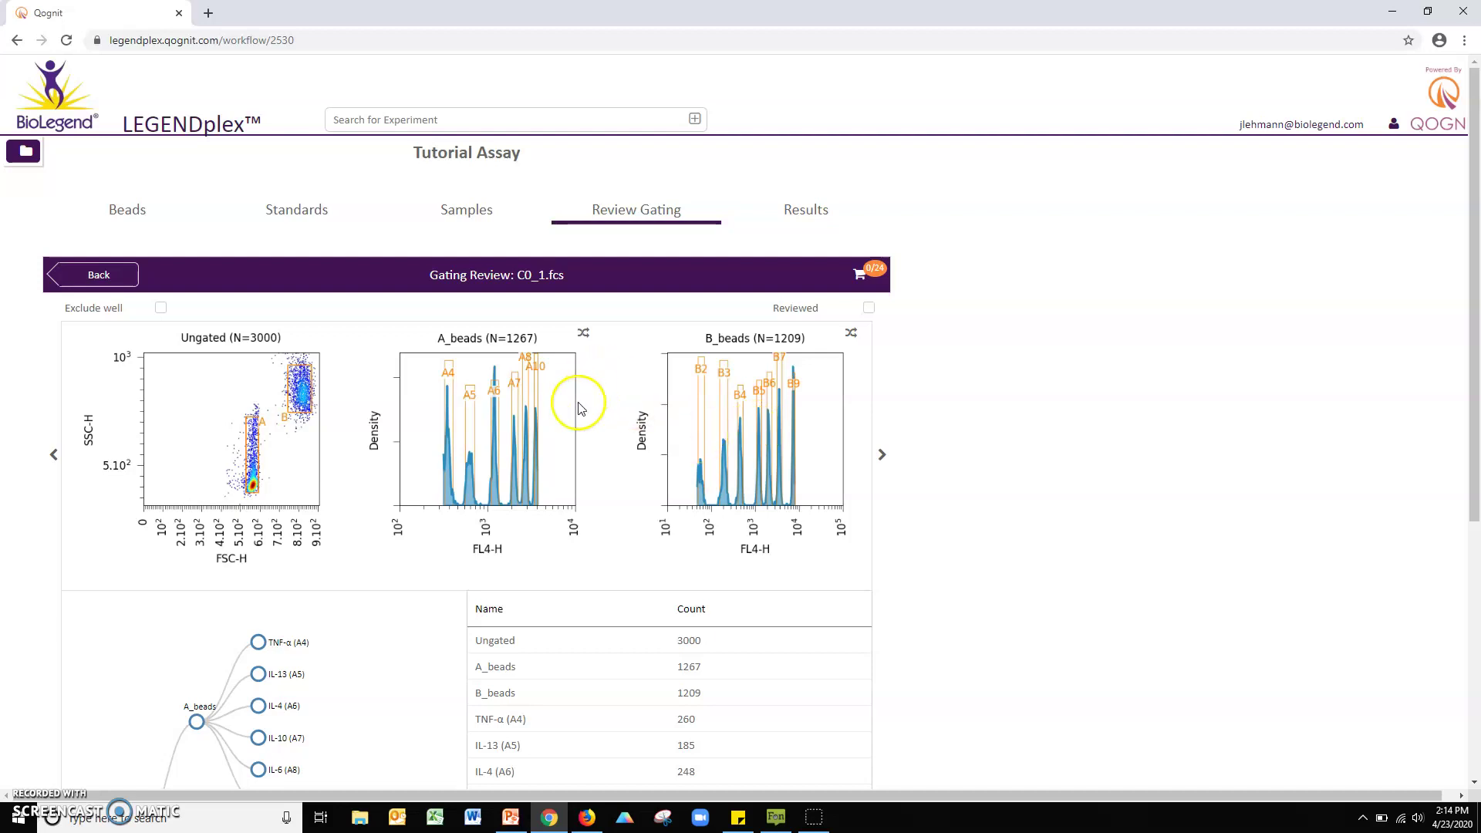
Step: Pull in the right edge of gate A5 on A_beads and save, dropping IL-13 to 176
click(513, 426)
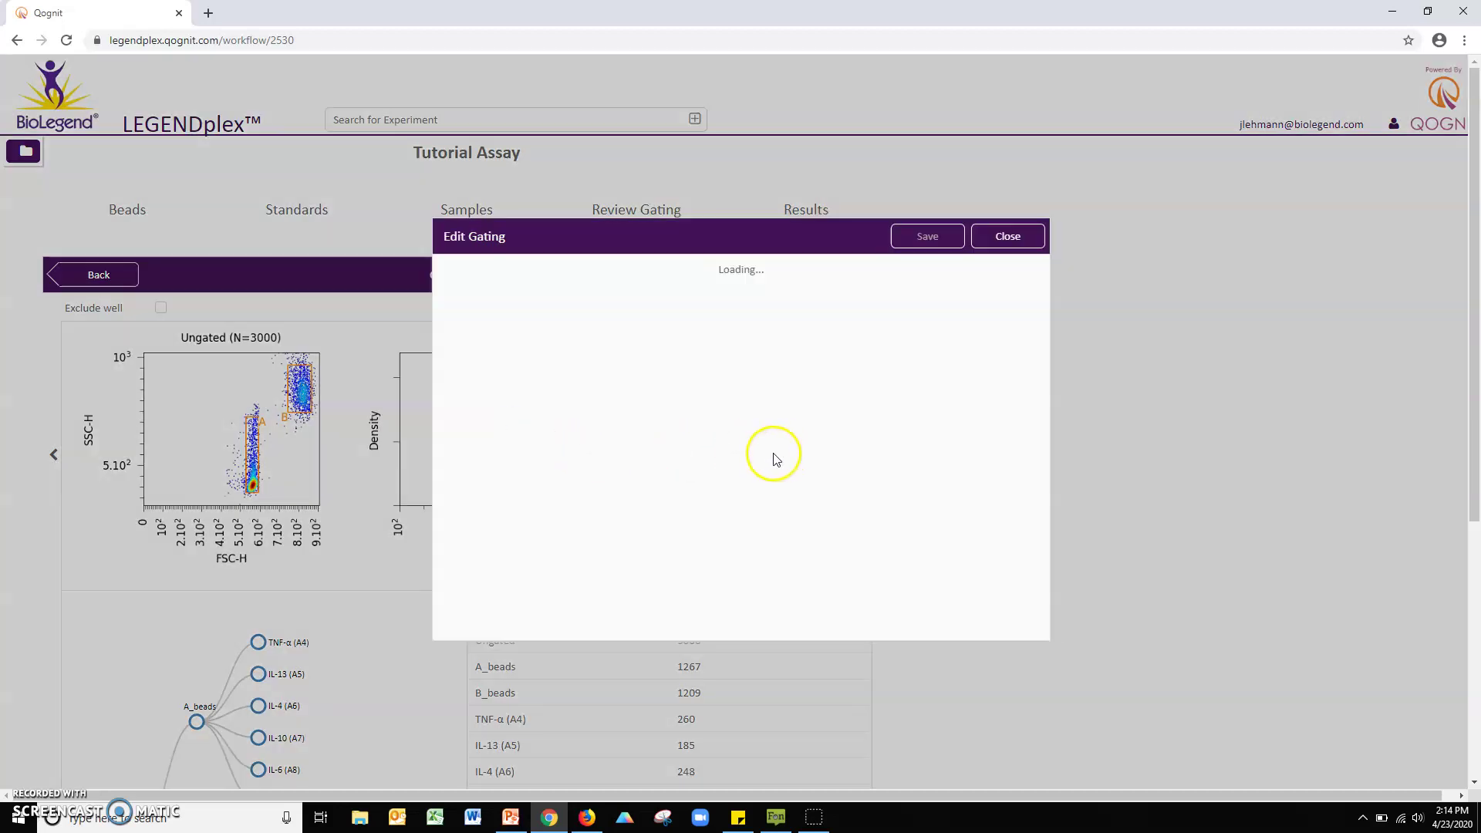
drag(681, 440, 672, 445)
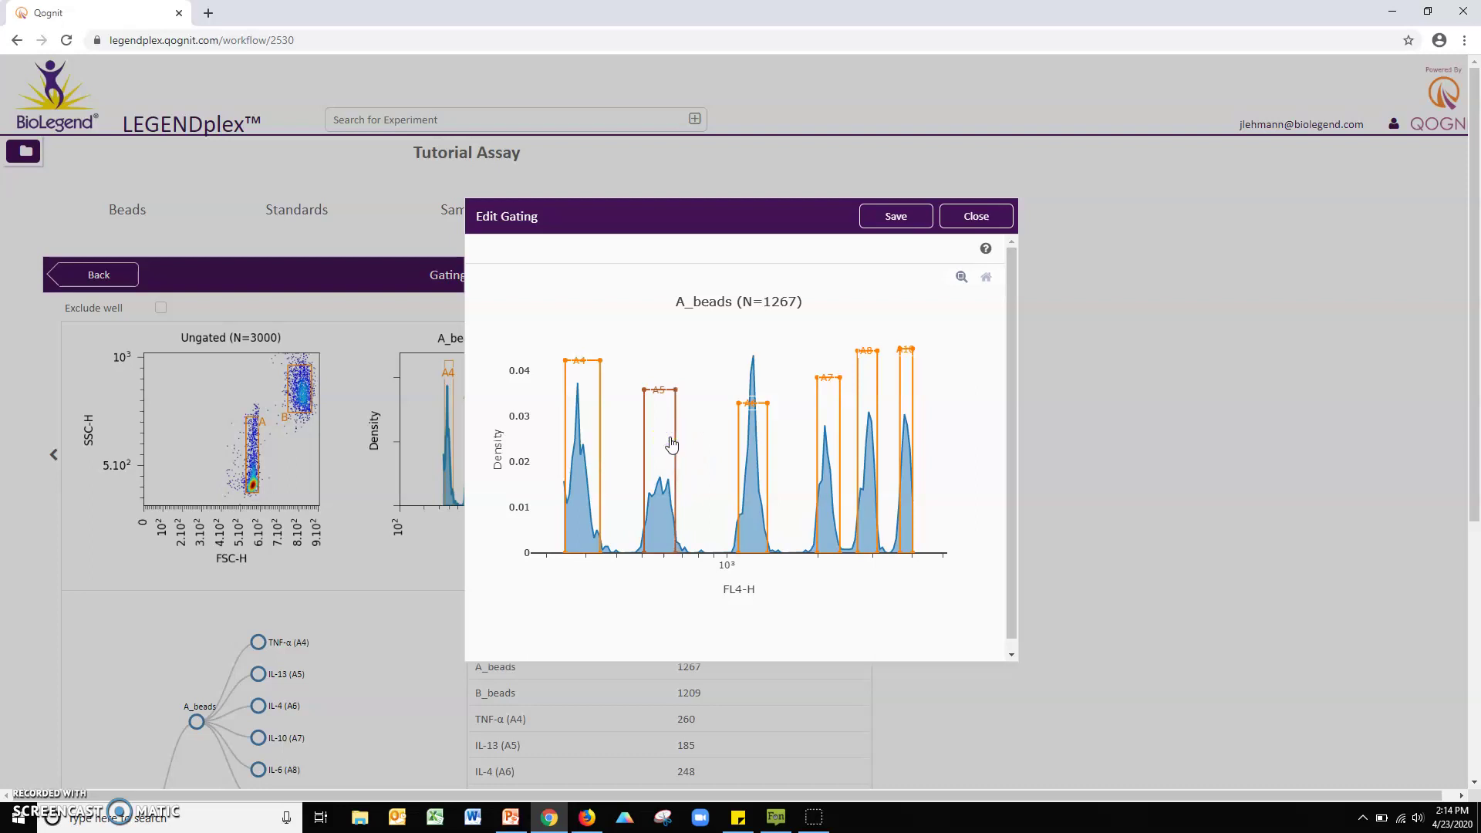
click(891, 222)
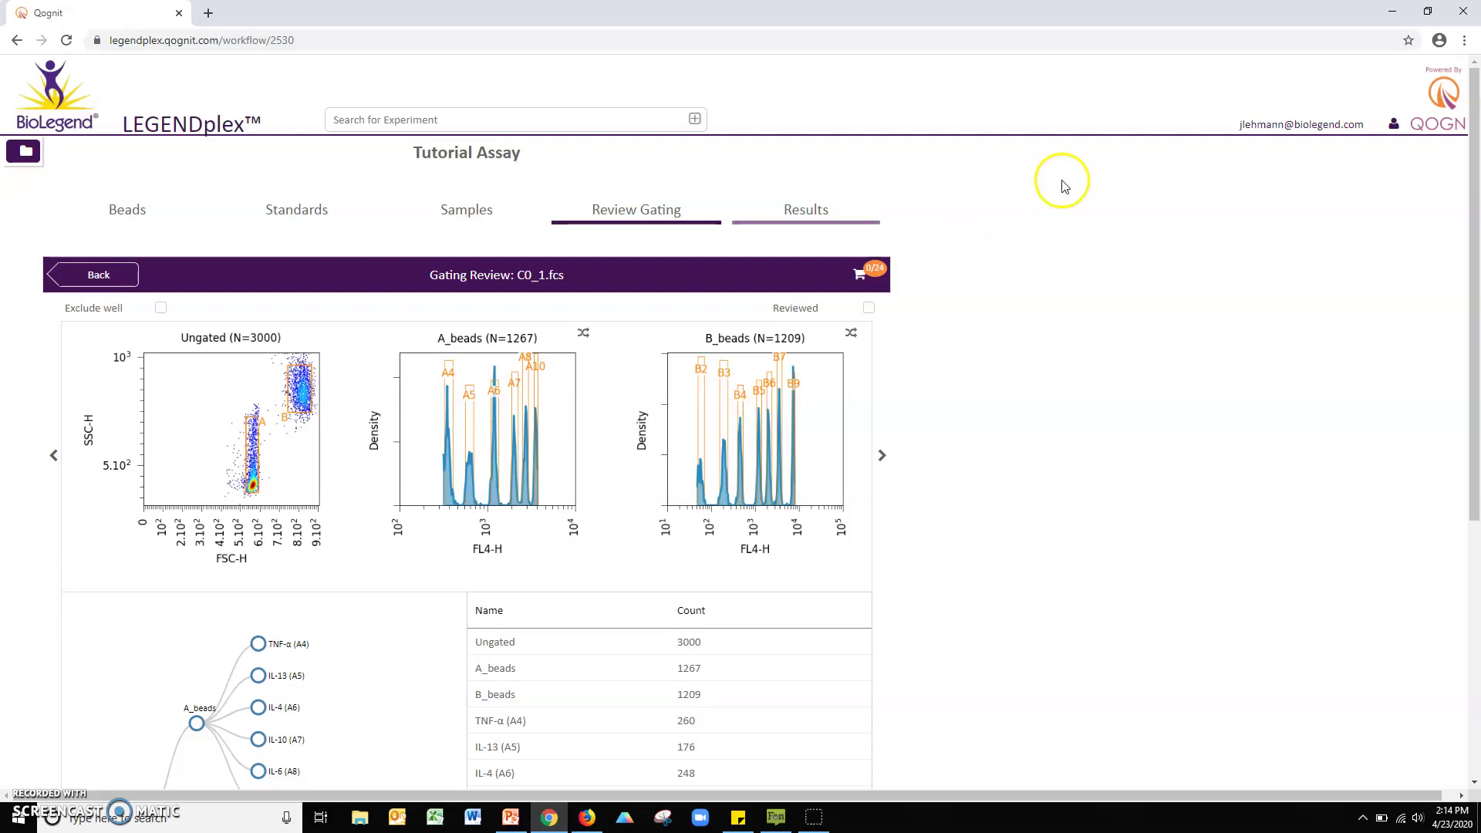
Step: Mark C0_1.fcs as reviewed (1 of 24), then step to other wells and back
click(869, 309)
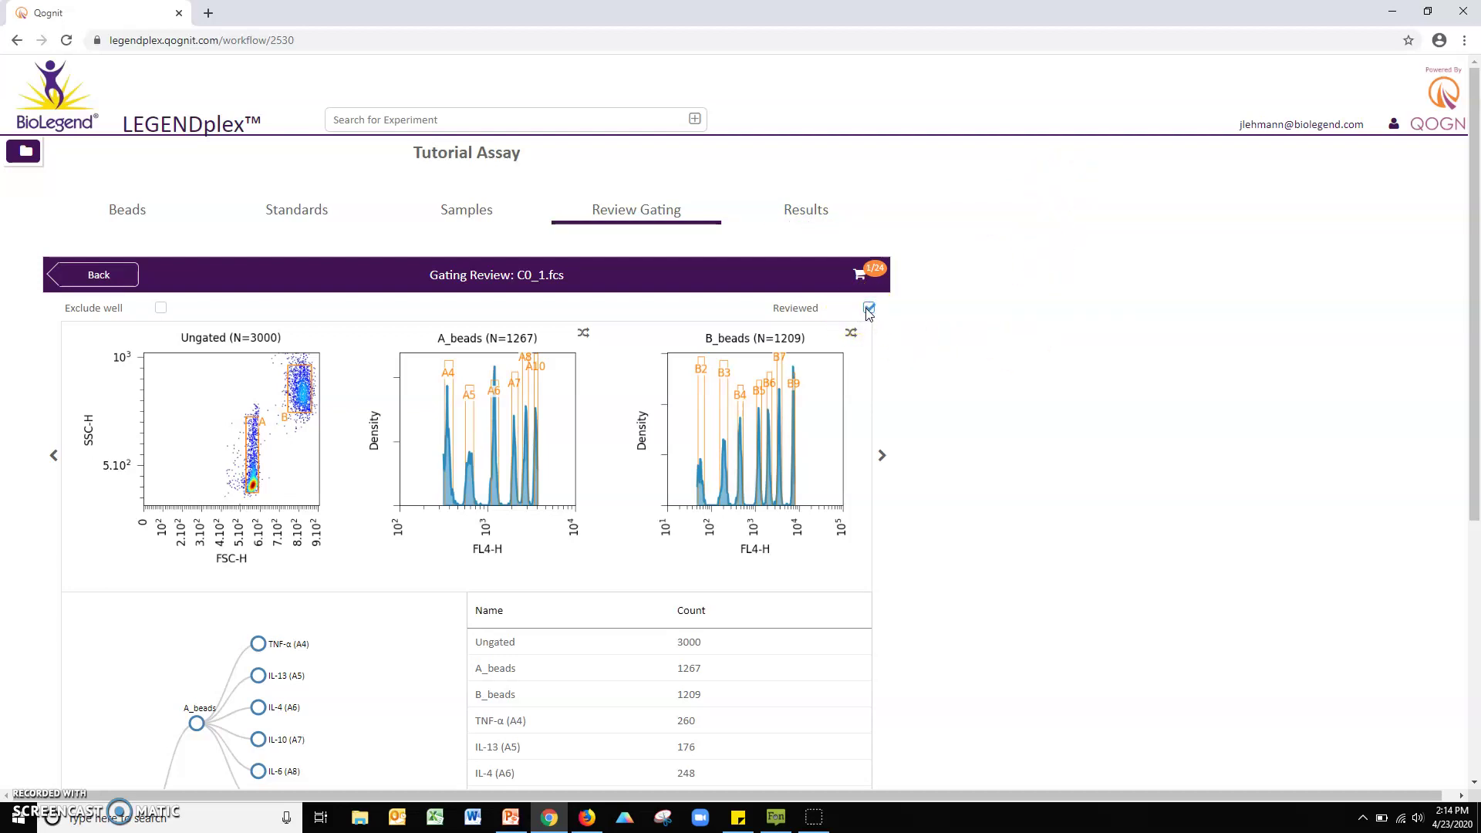
click(865, 275)
click(880, 455)
click(879, 457)
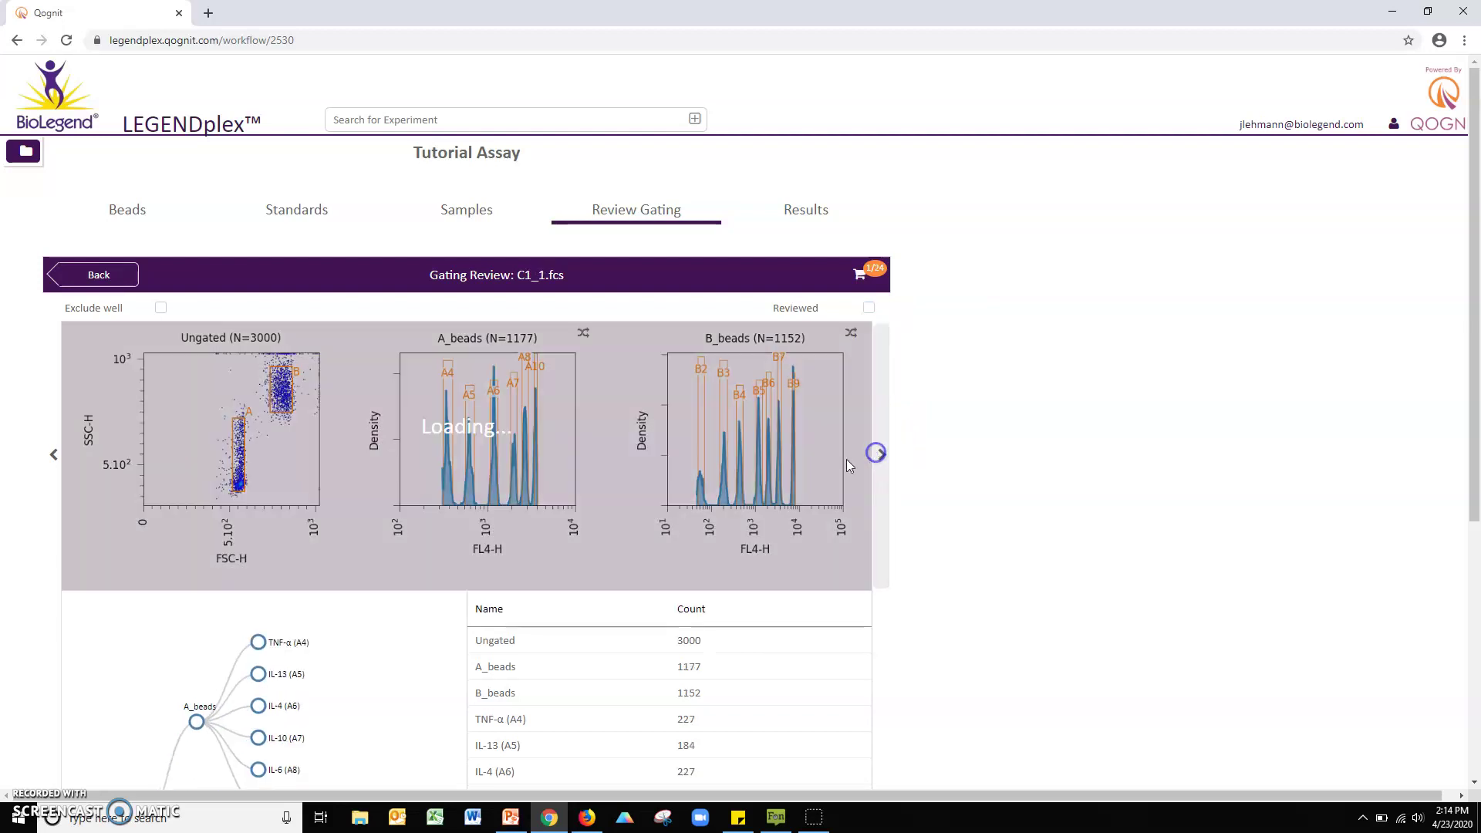
click(55, 467)
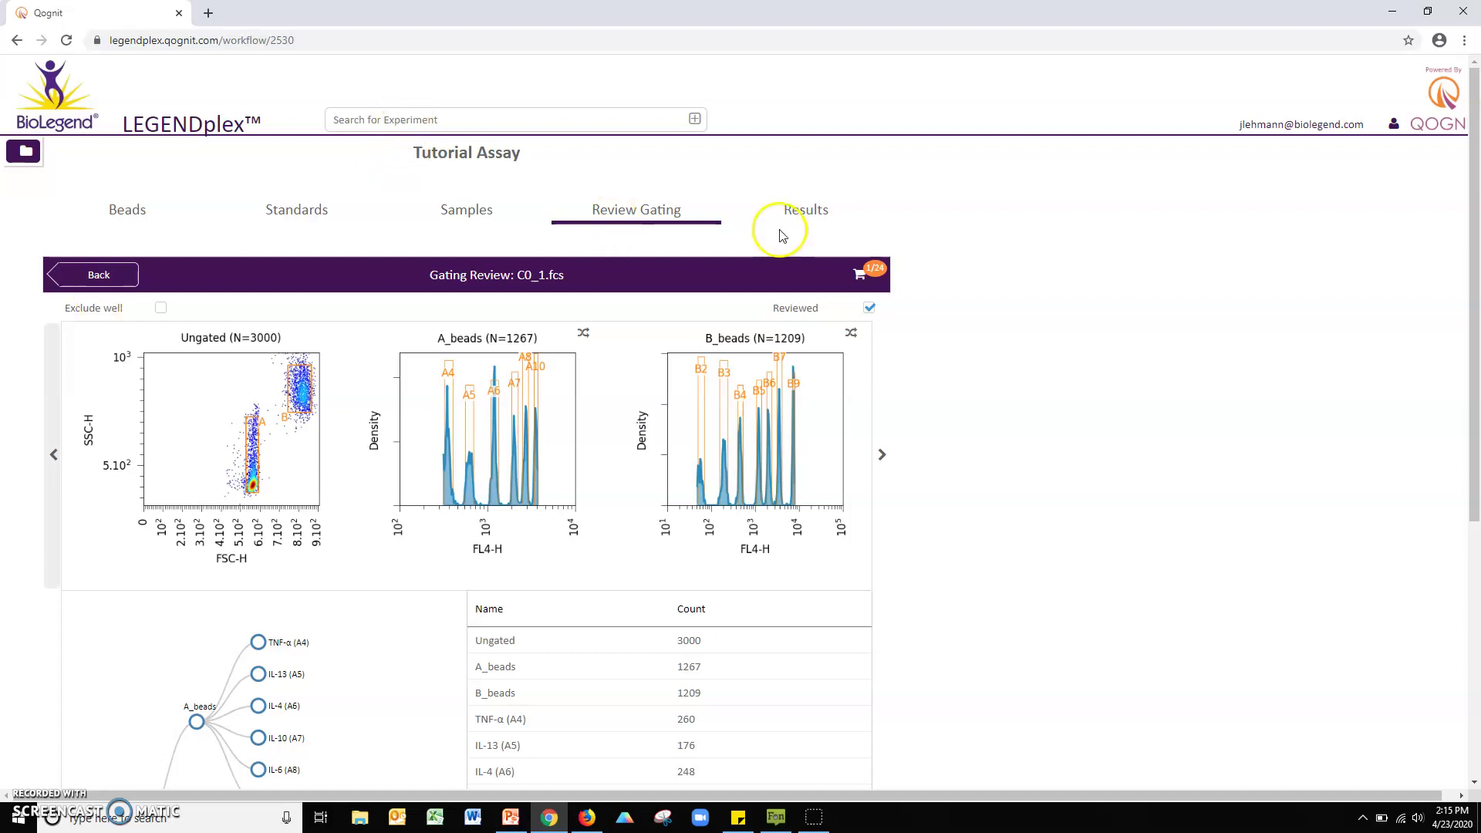
Step: Open the Results view and display the IL-4 (A6) 5PL standard curve (R2 0.9958, LOD 2.814)
click(804, 211)
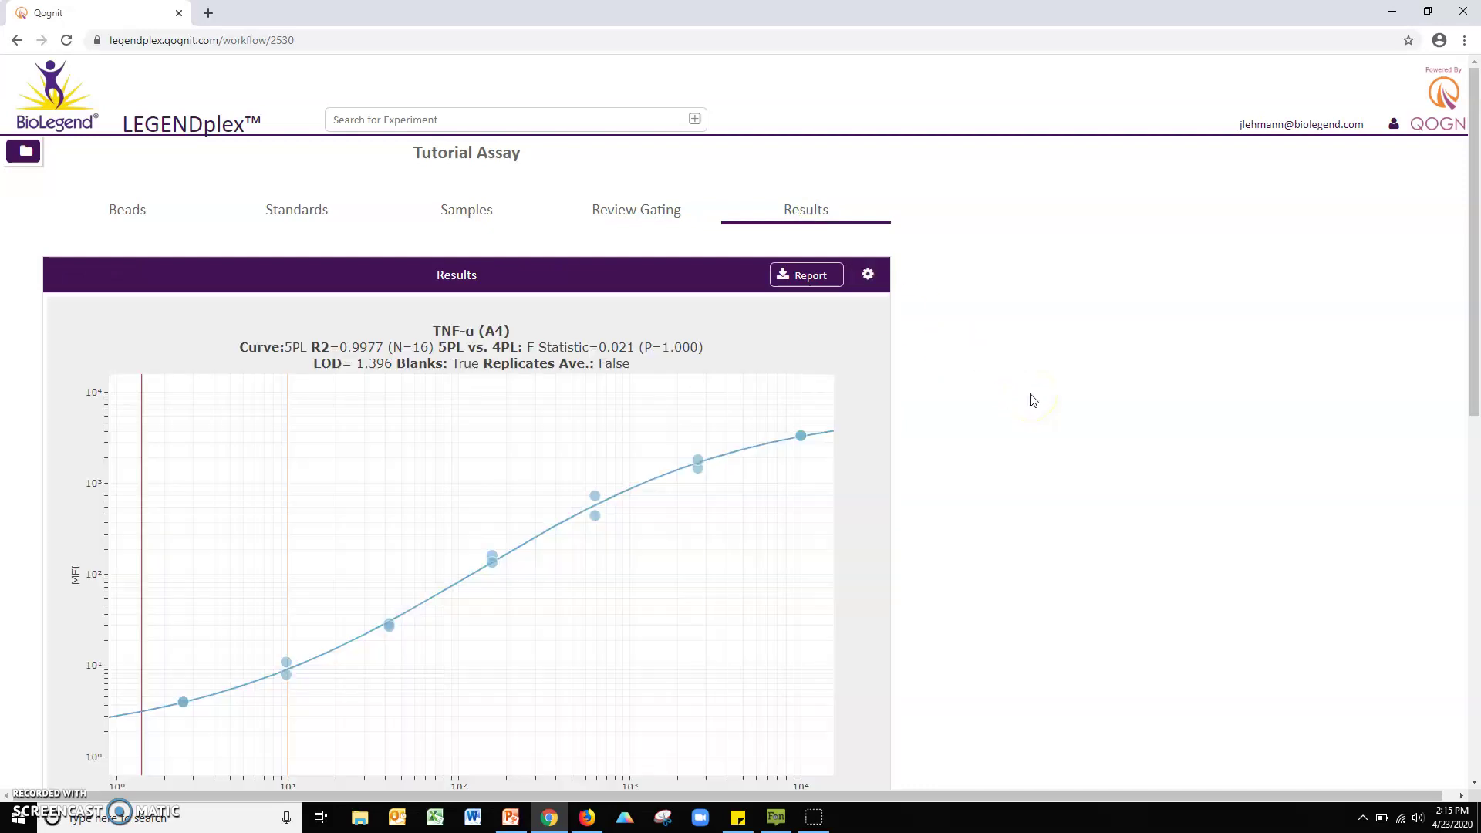
scroll(990, 343, down, 1)
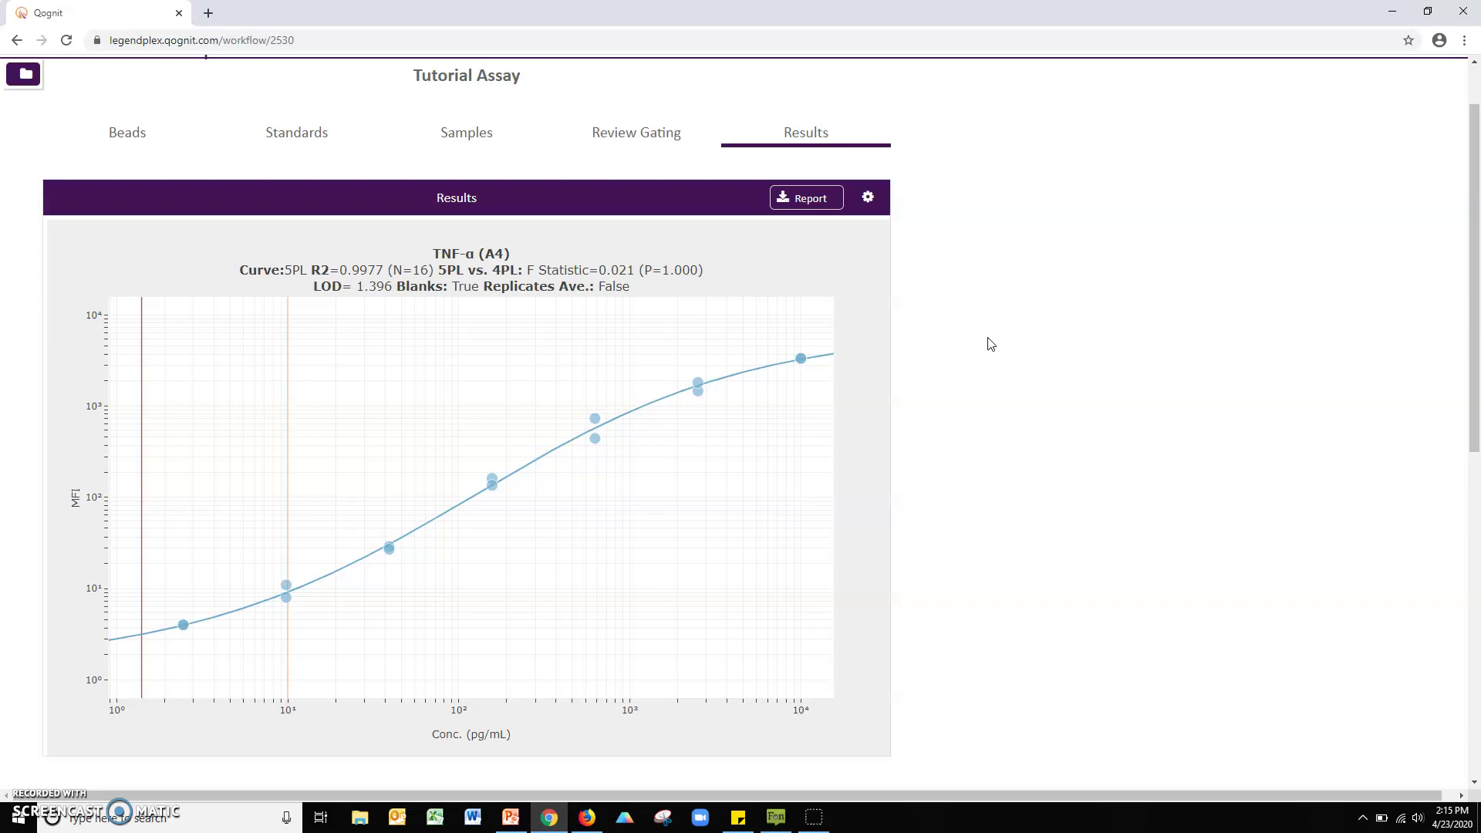
scroll(990, 344, down, 2)
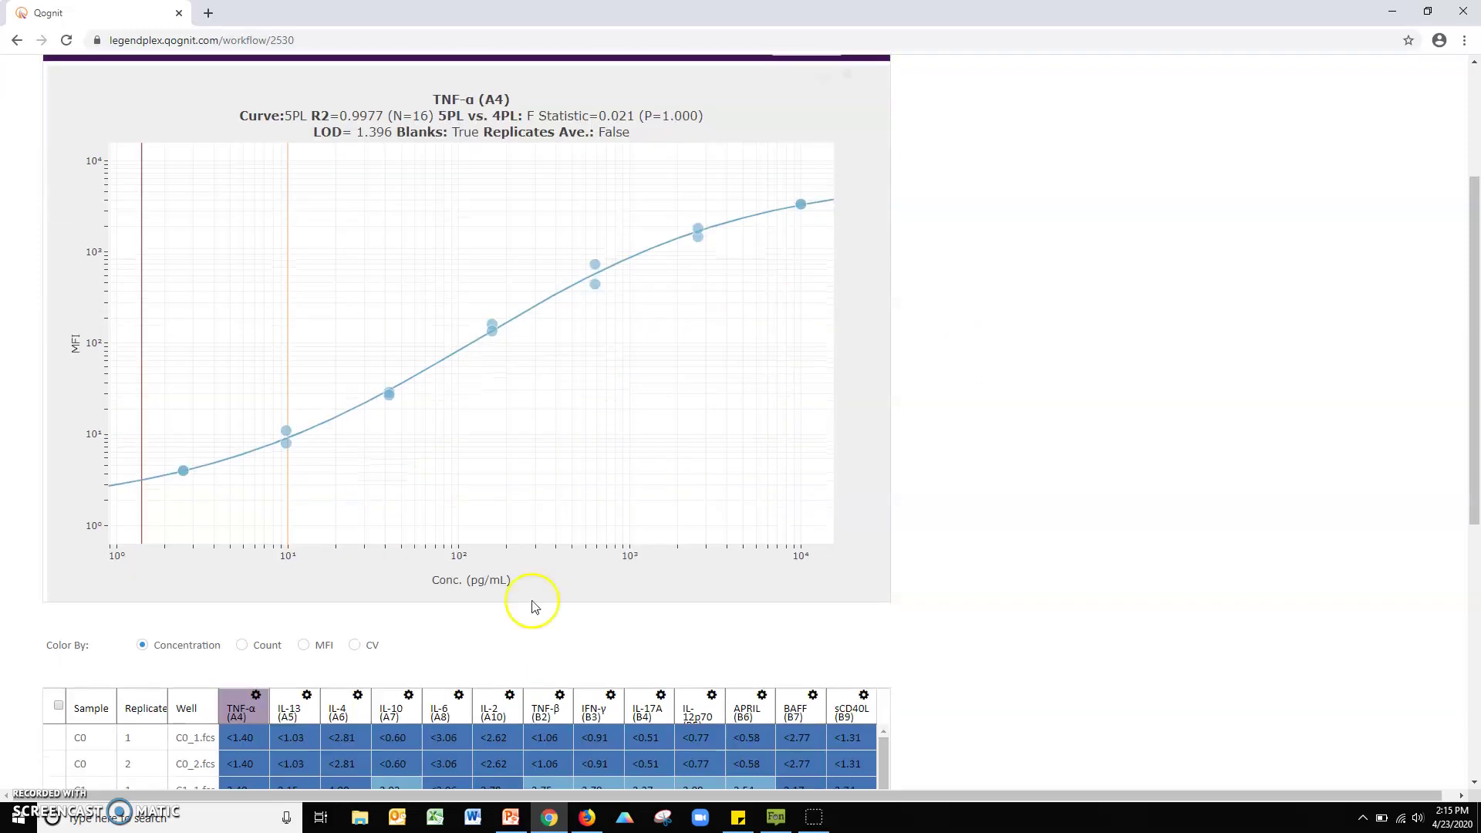
click(289, 710)
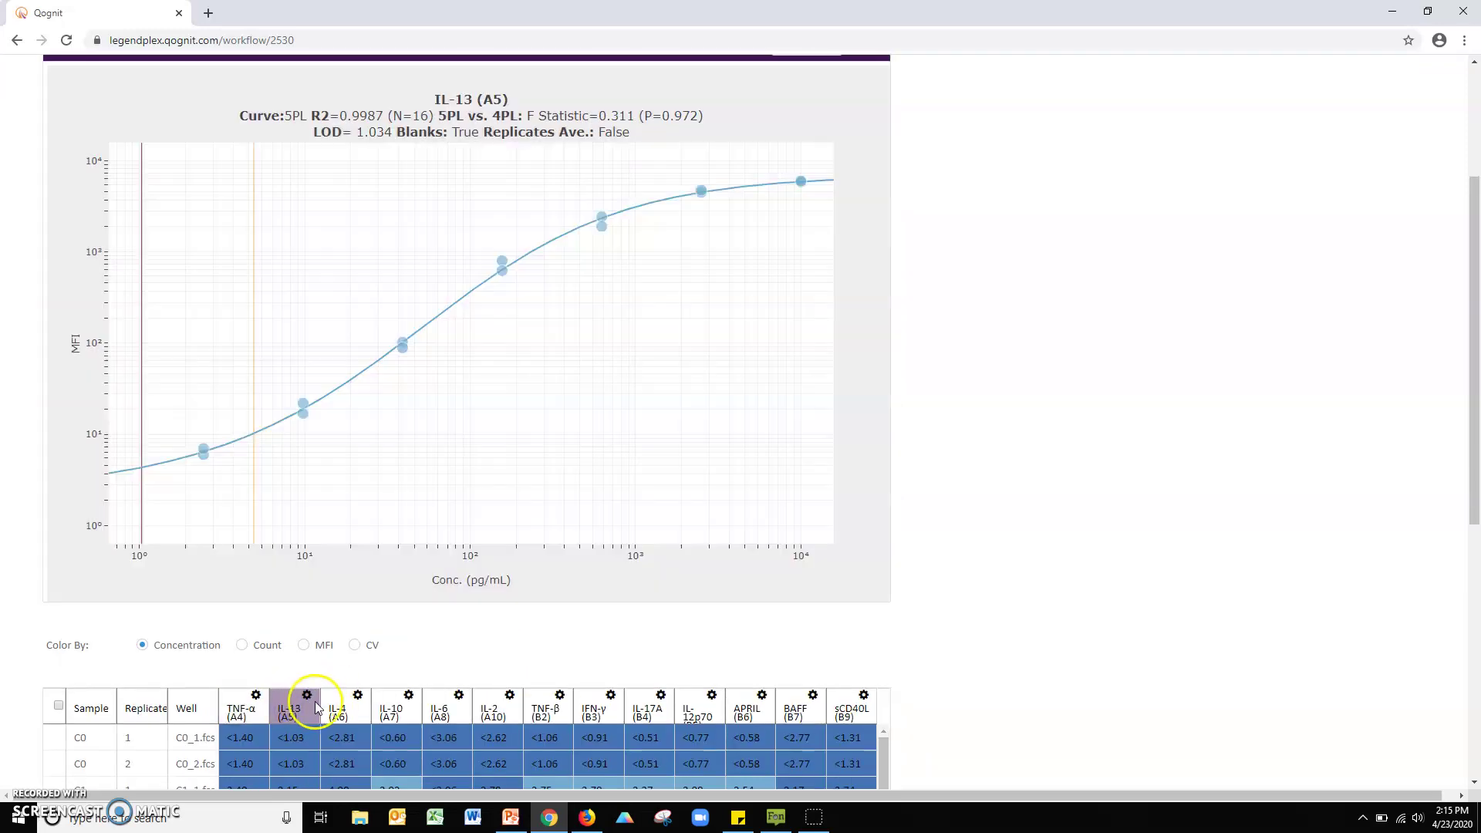
click(329, 703)
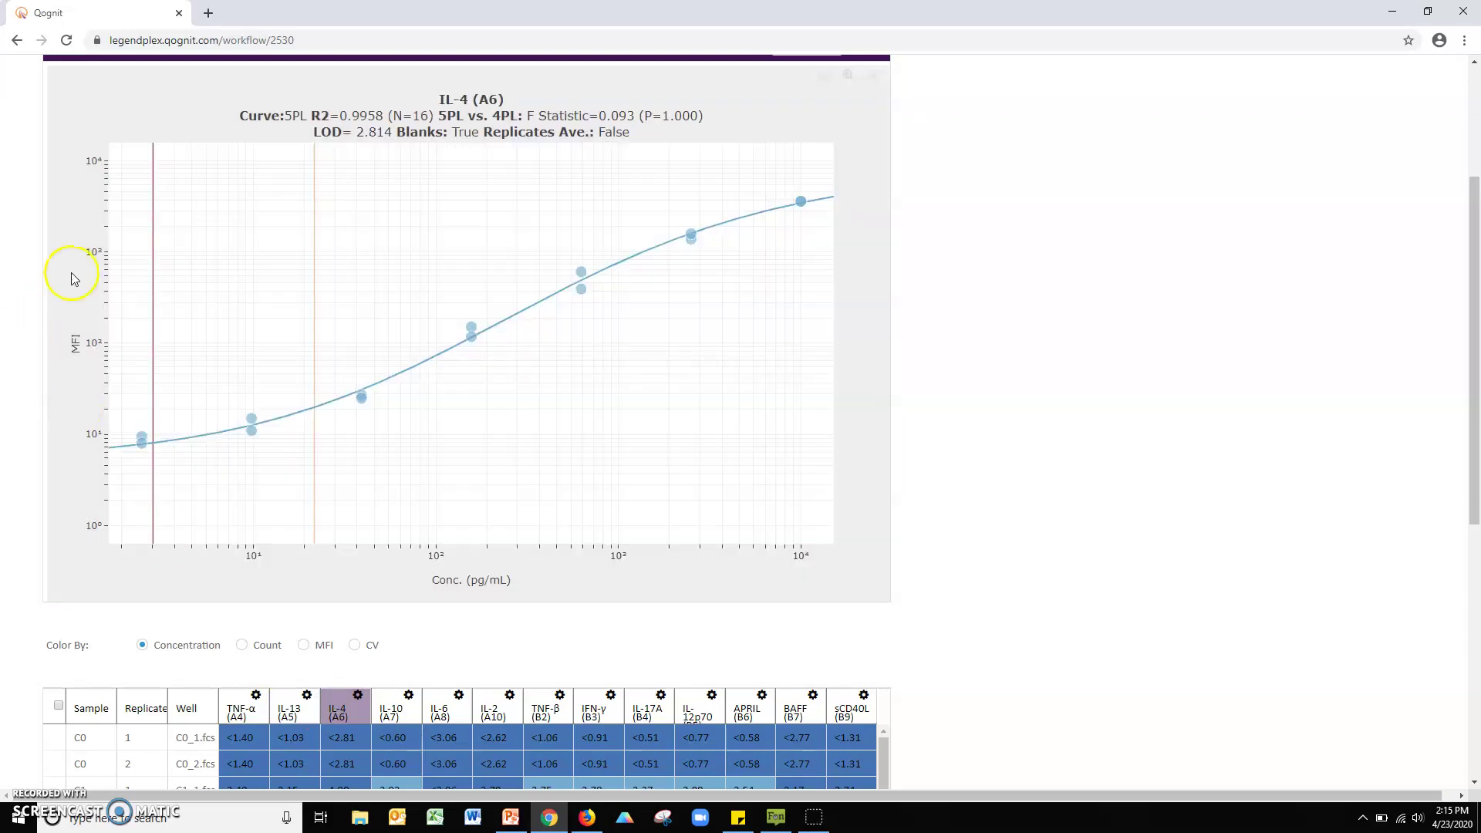
mouse_move(309, 232)
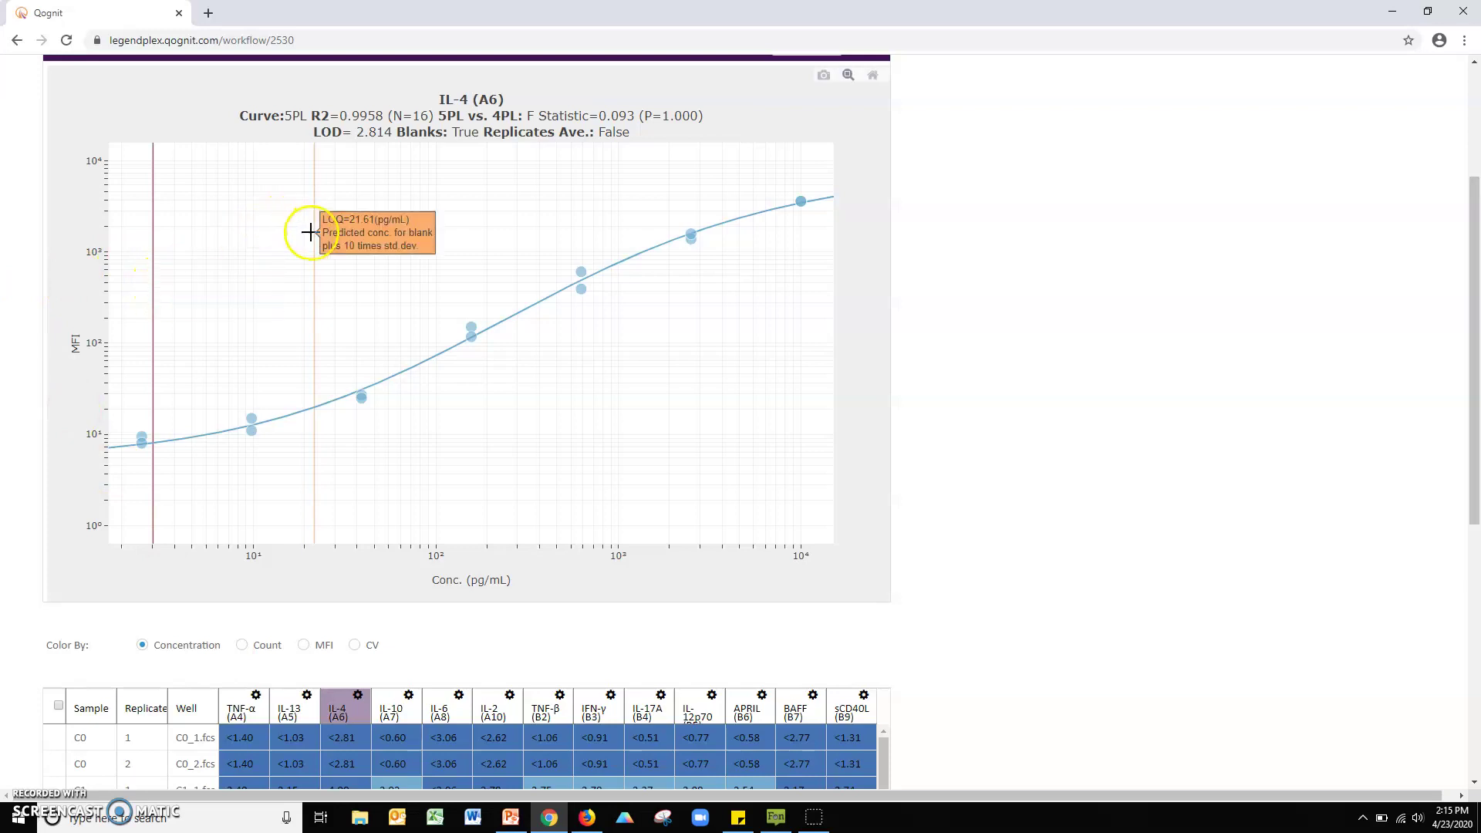
mouse_move(471, 328)
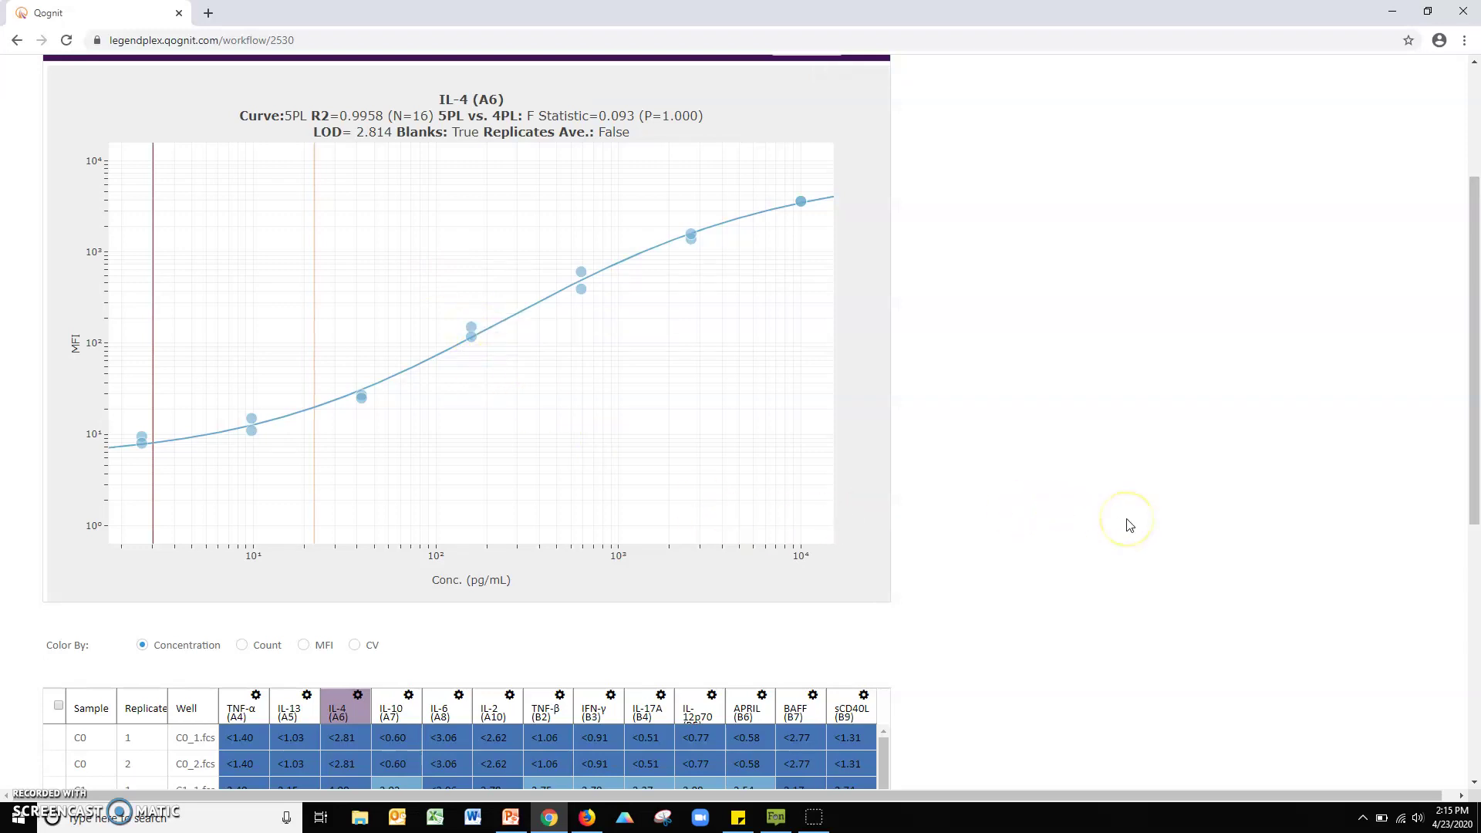
Step: Color the results table by CV with a cut-off of 30, passing through Count and MFI
scroll(1129, 525, down, 7)
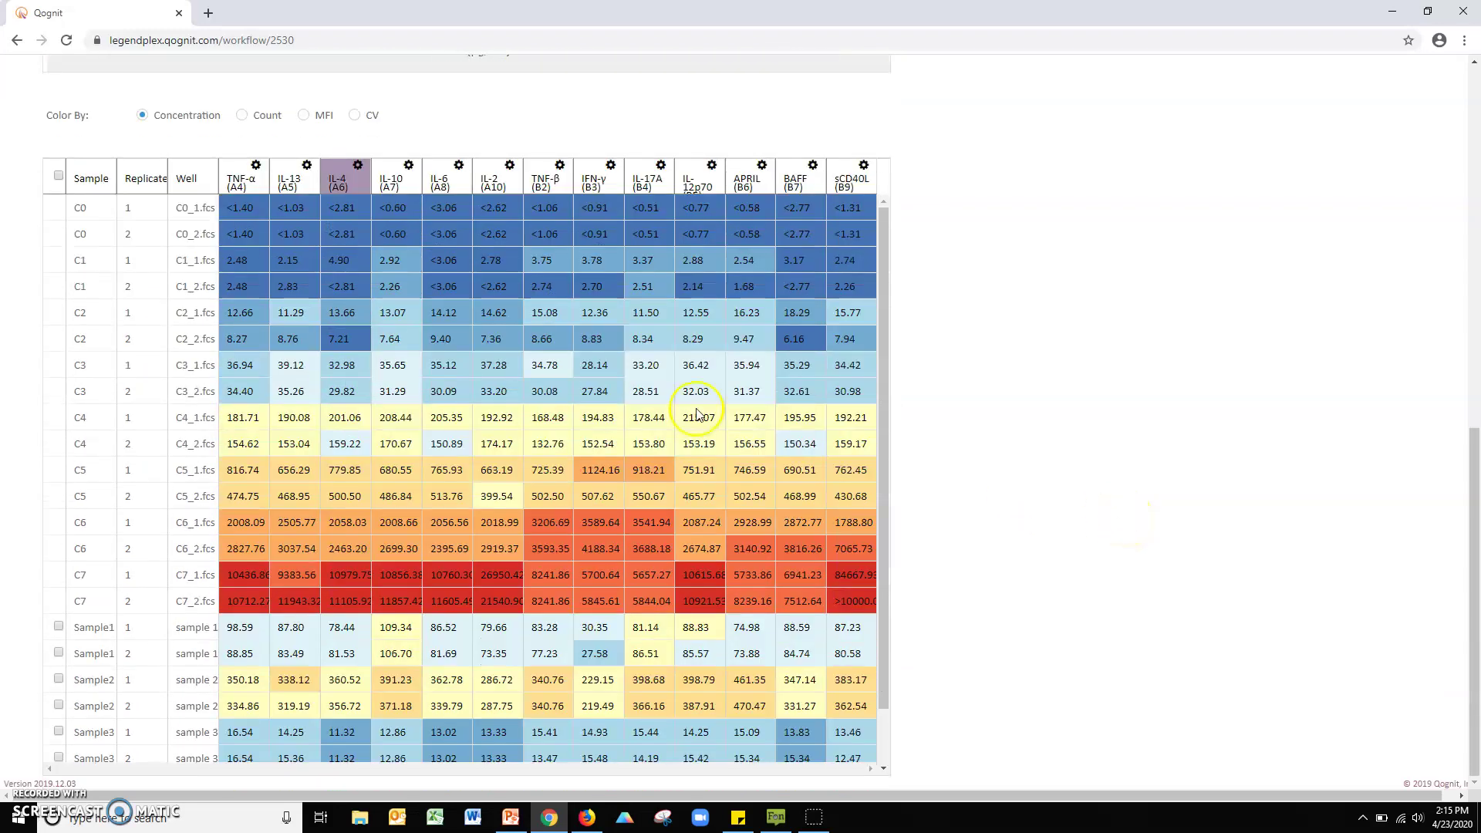
mouse_move(451, 491)
click(241, 116)
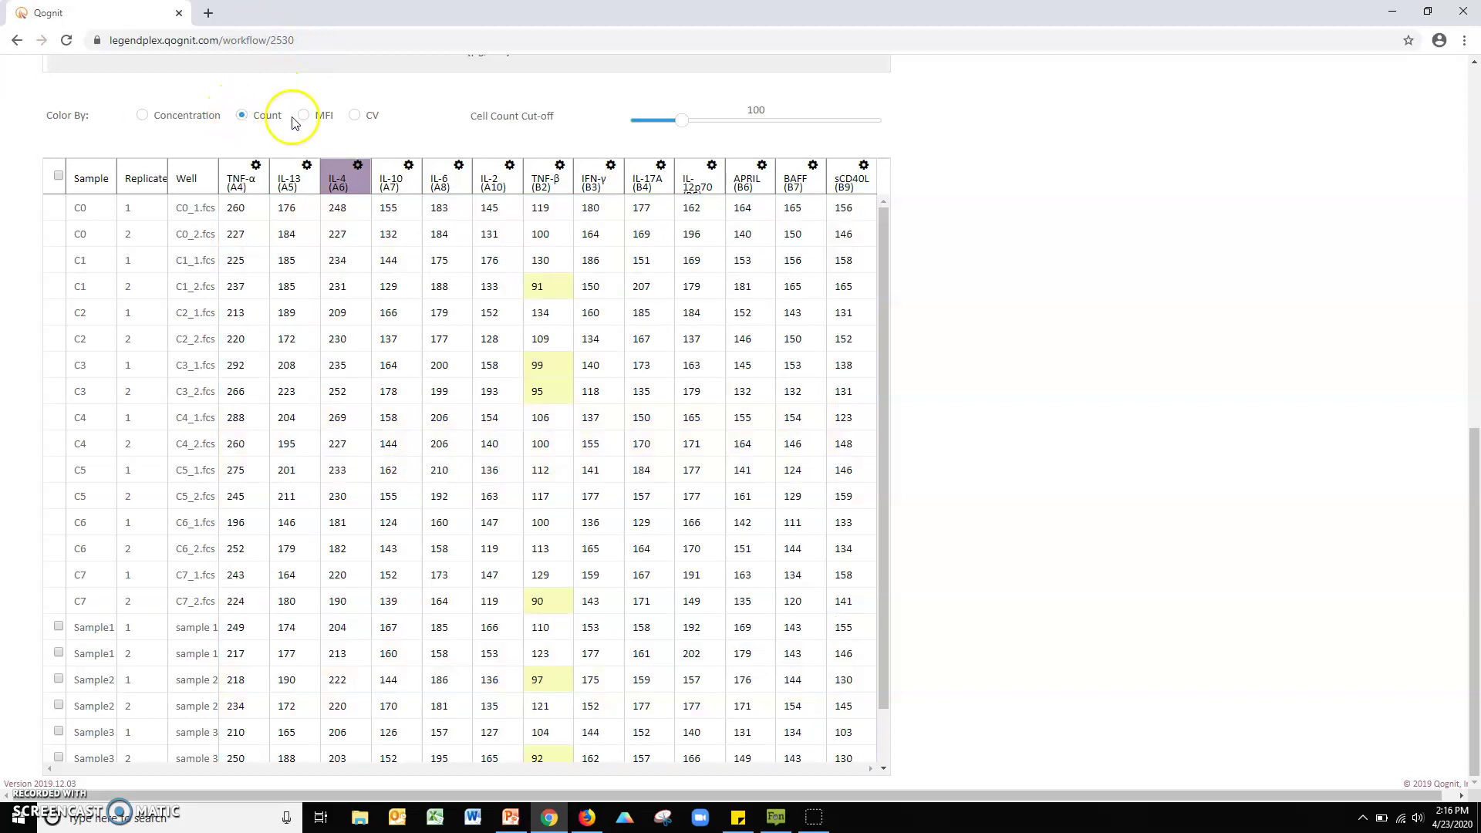
click(304, 117)
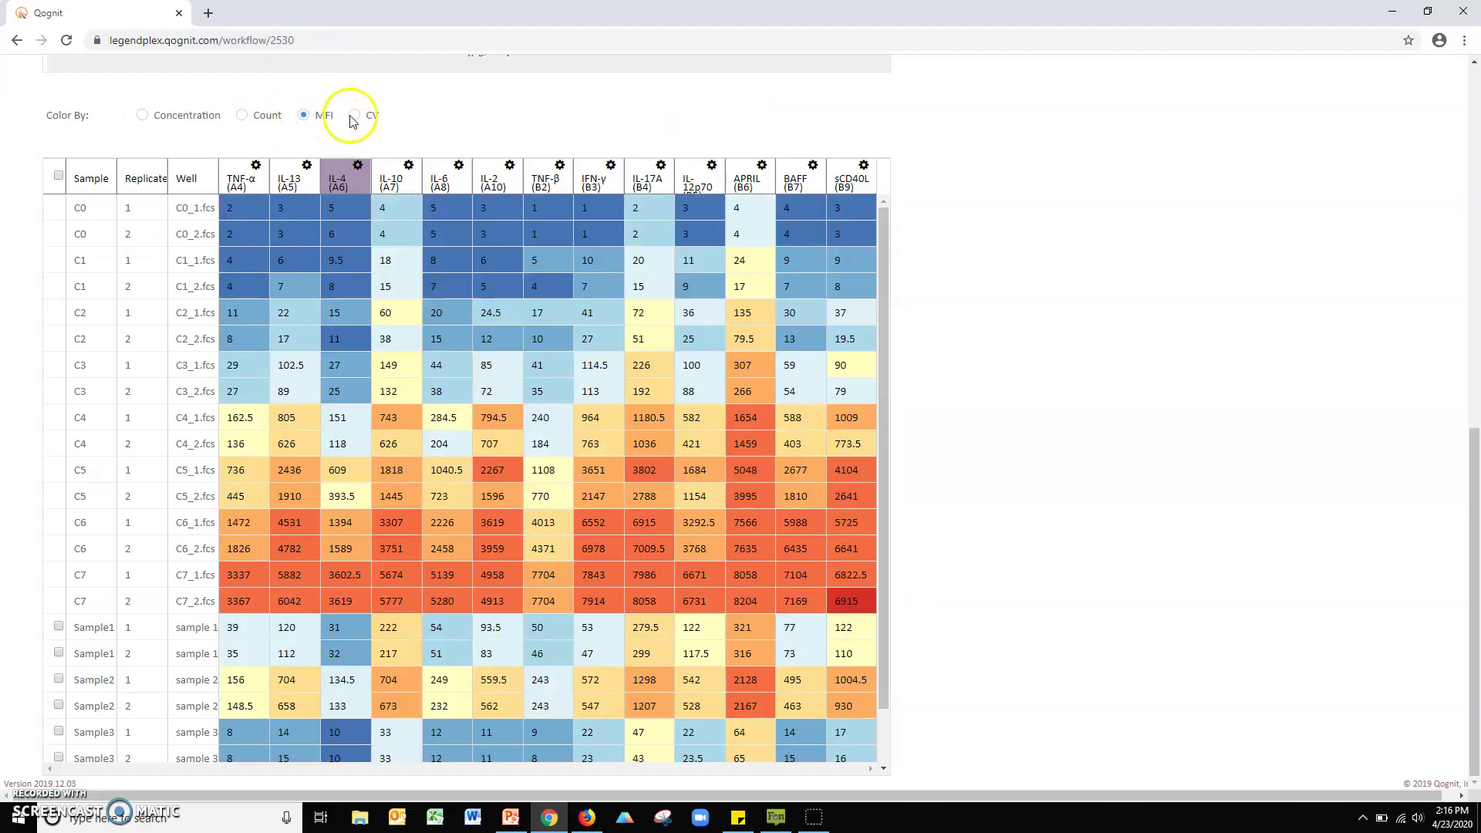
click(354, 116)
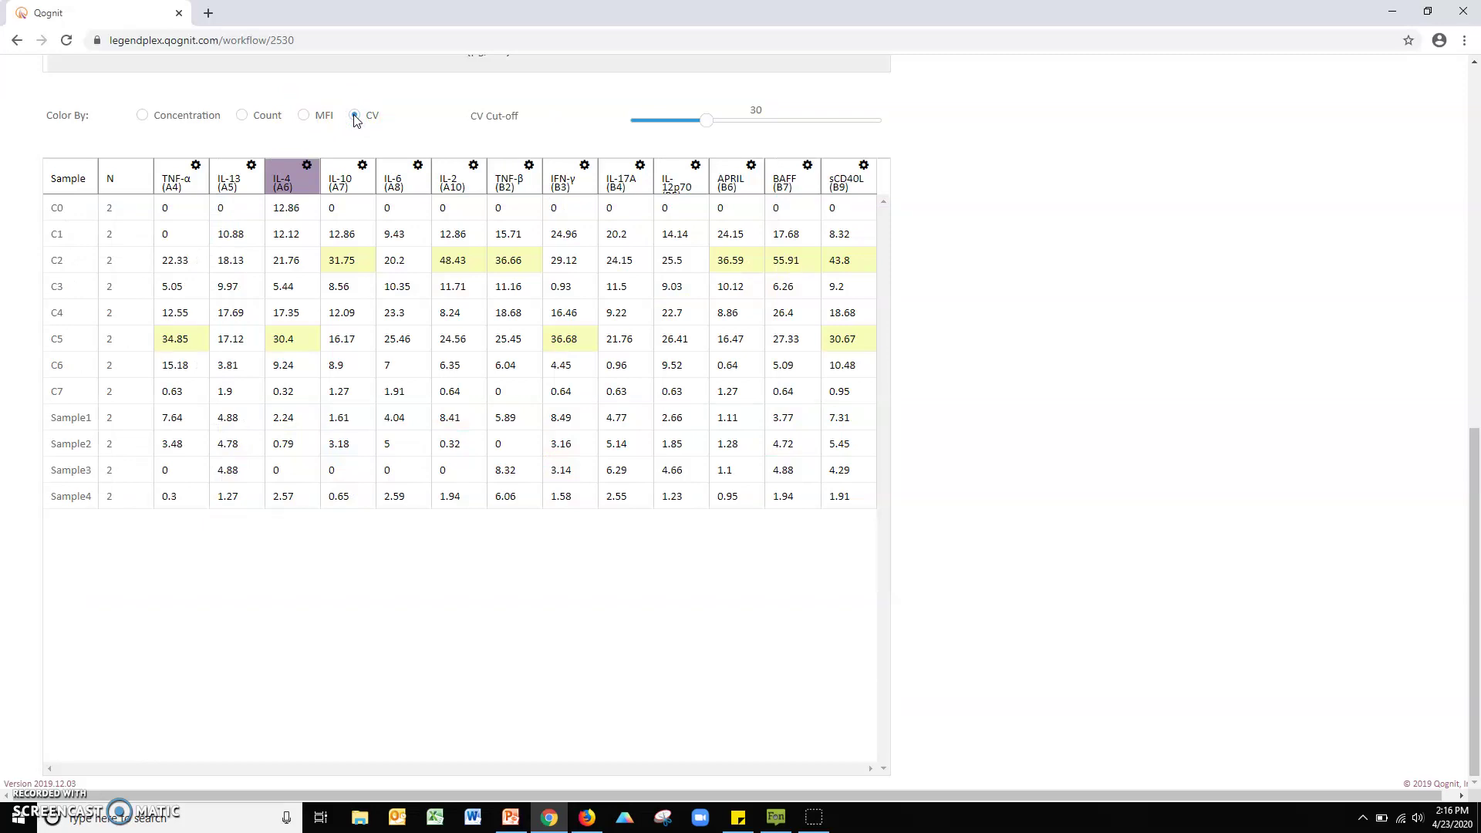
click(1226, 274)
scroll(1229, 276, up, 8)
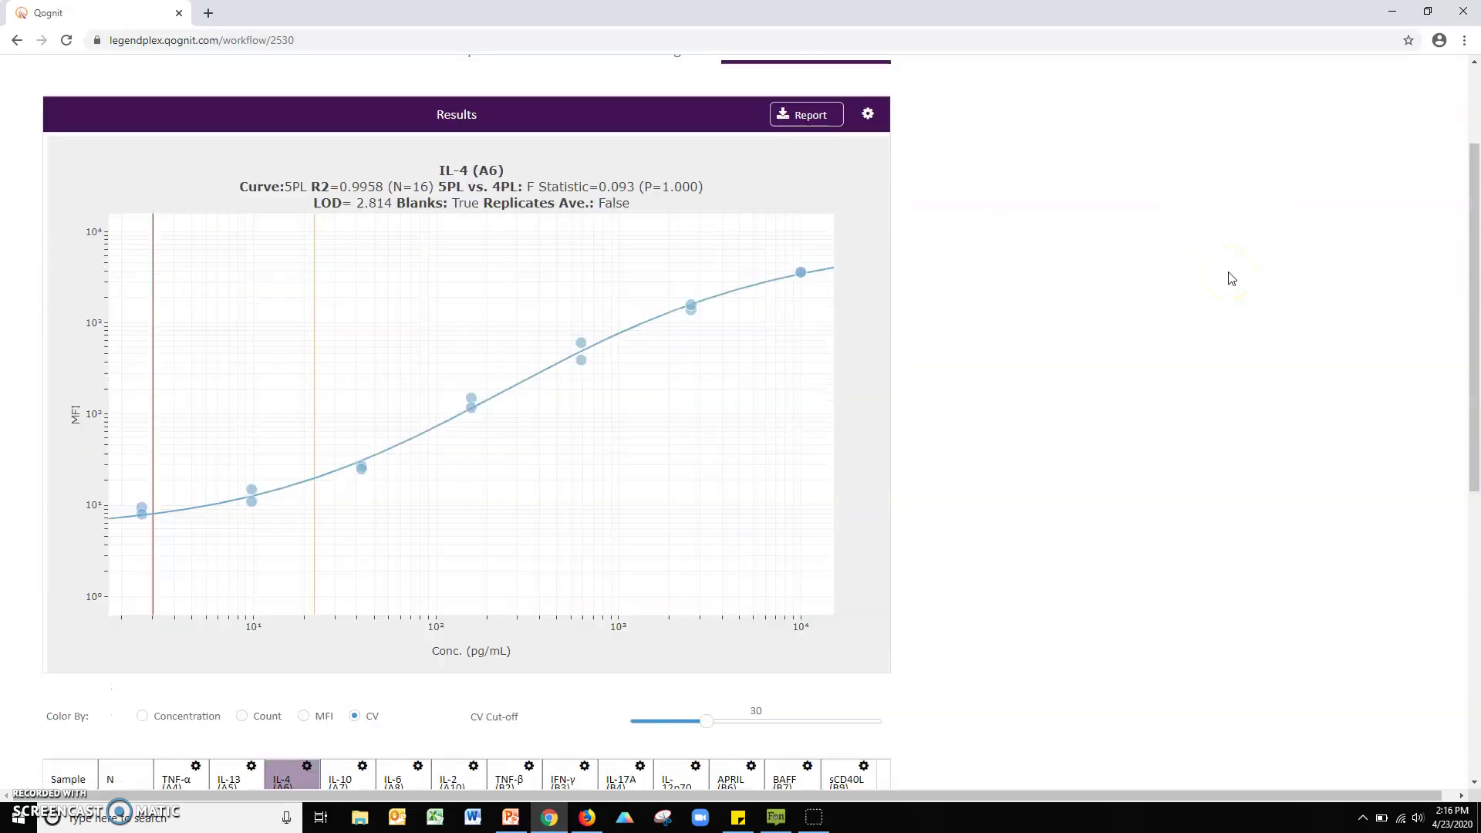
scroll(1231, 277, up, 2)
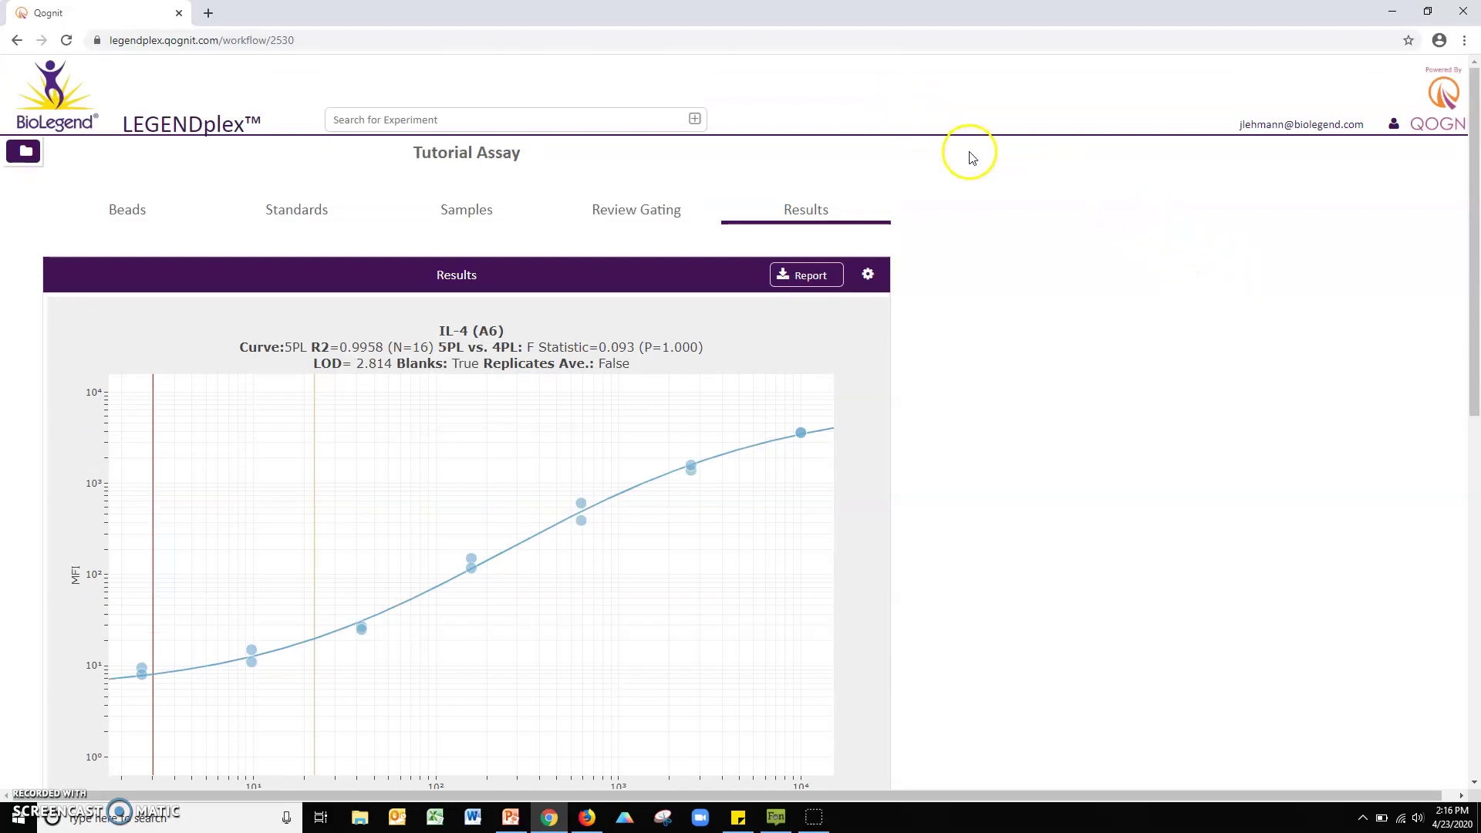
Step: Download the report with curve graphs, concentration table and MFIs included
click(821, 277)
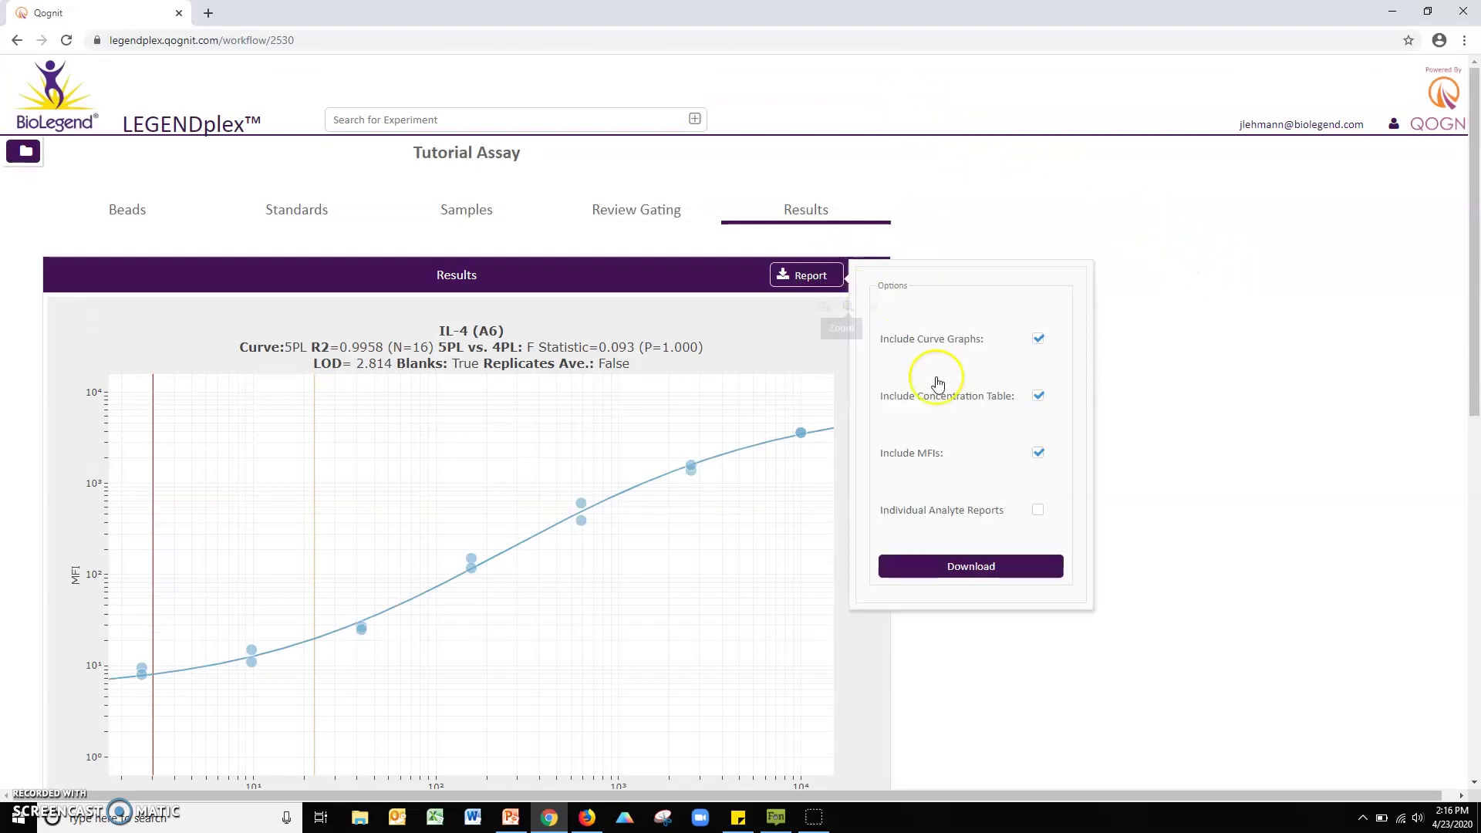
click(1014, 567)
click(1266, 491)
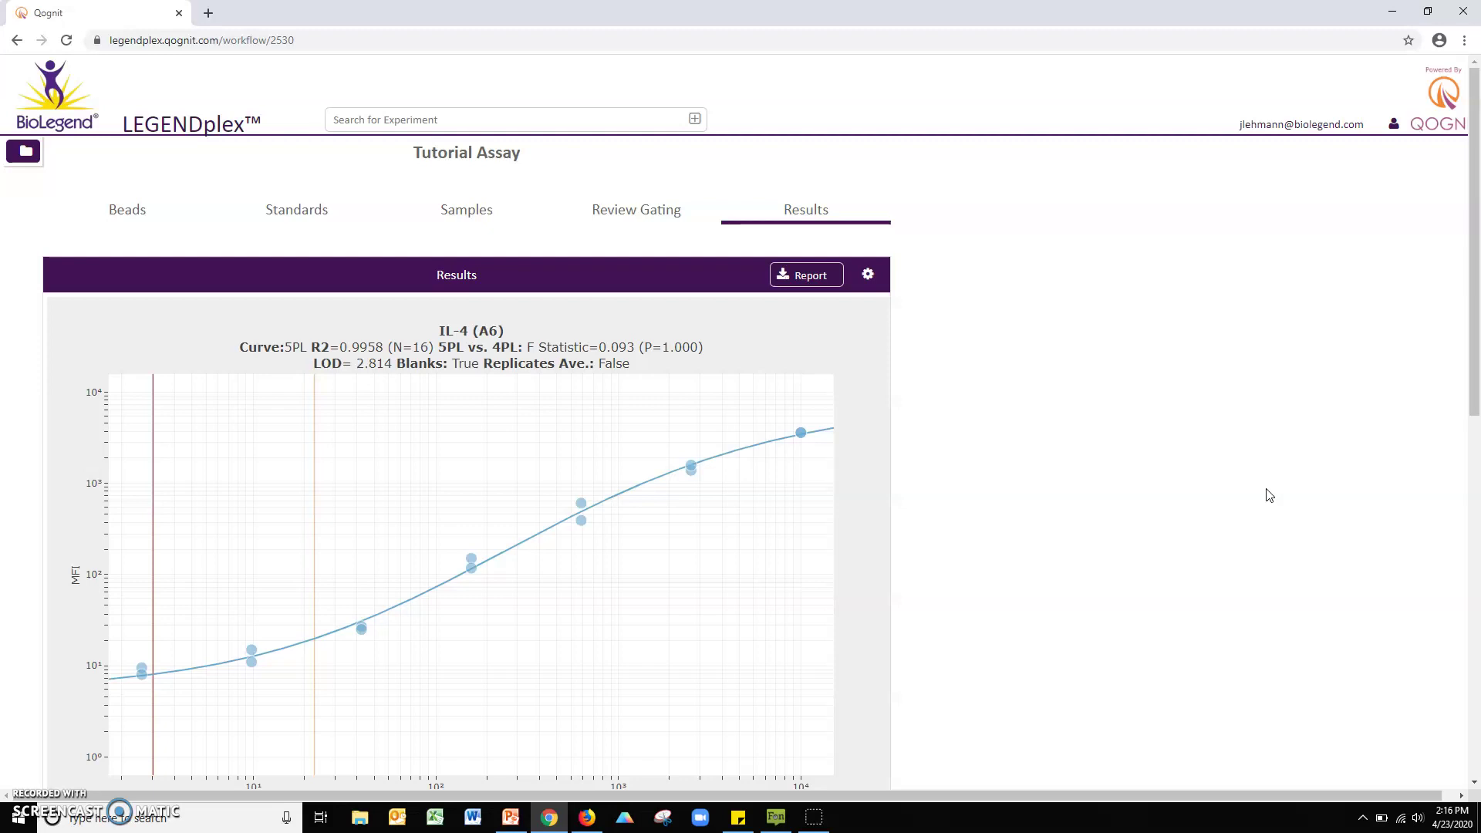
Step: Show the experiments panel and start sharing Tutorial Assay from its row menu
click(30, 152)
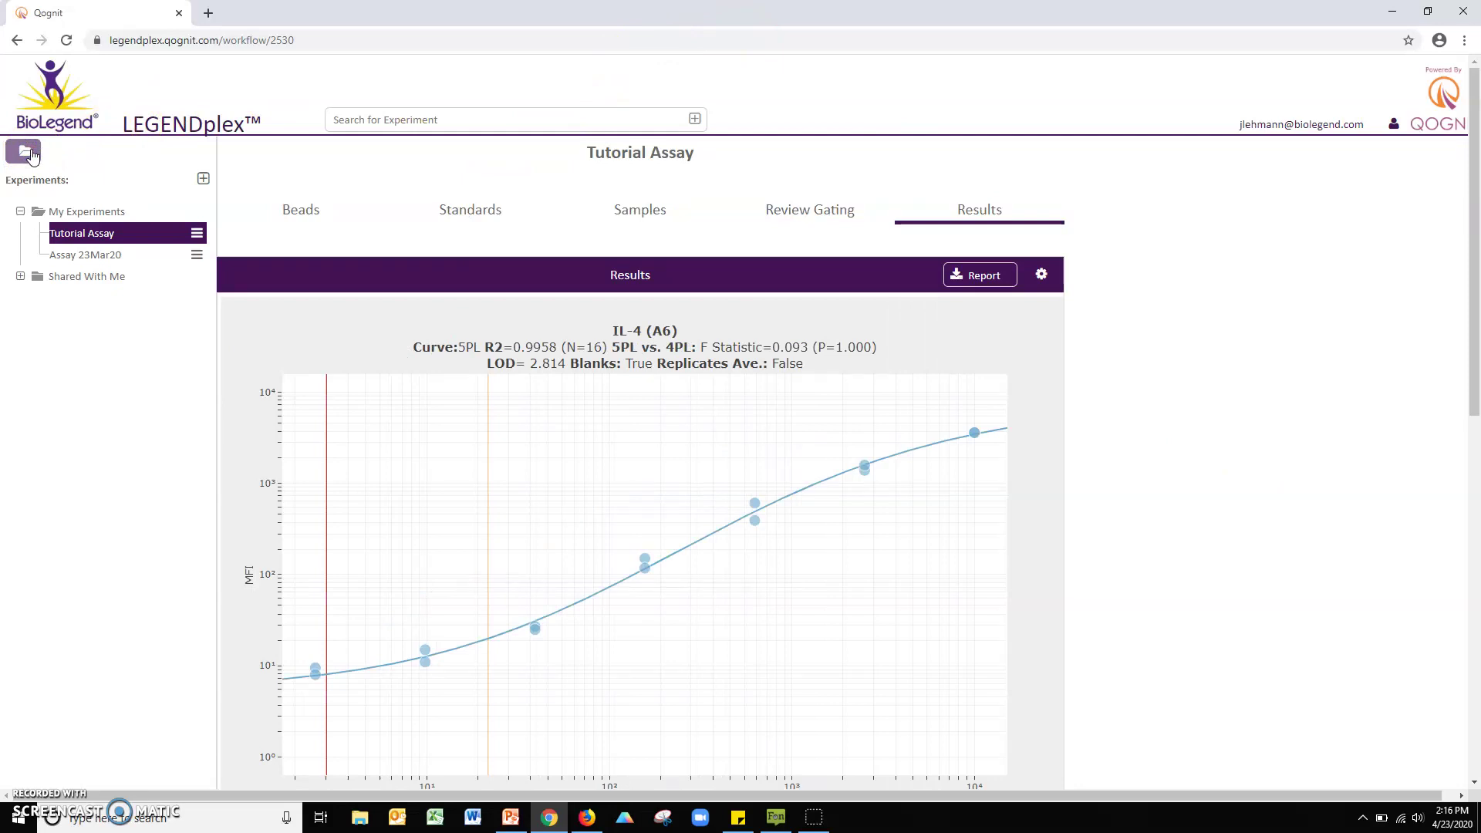
click(197, 234)
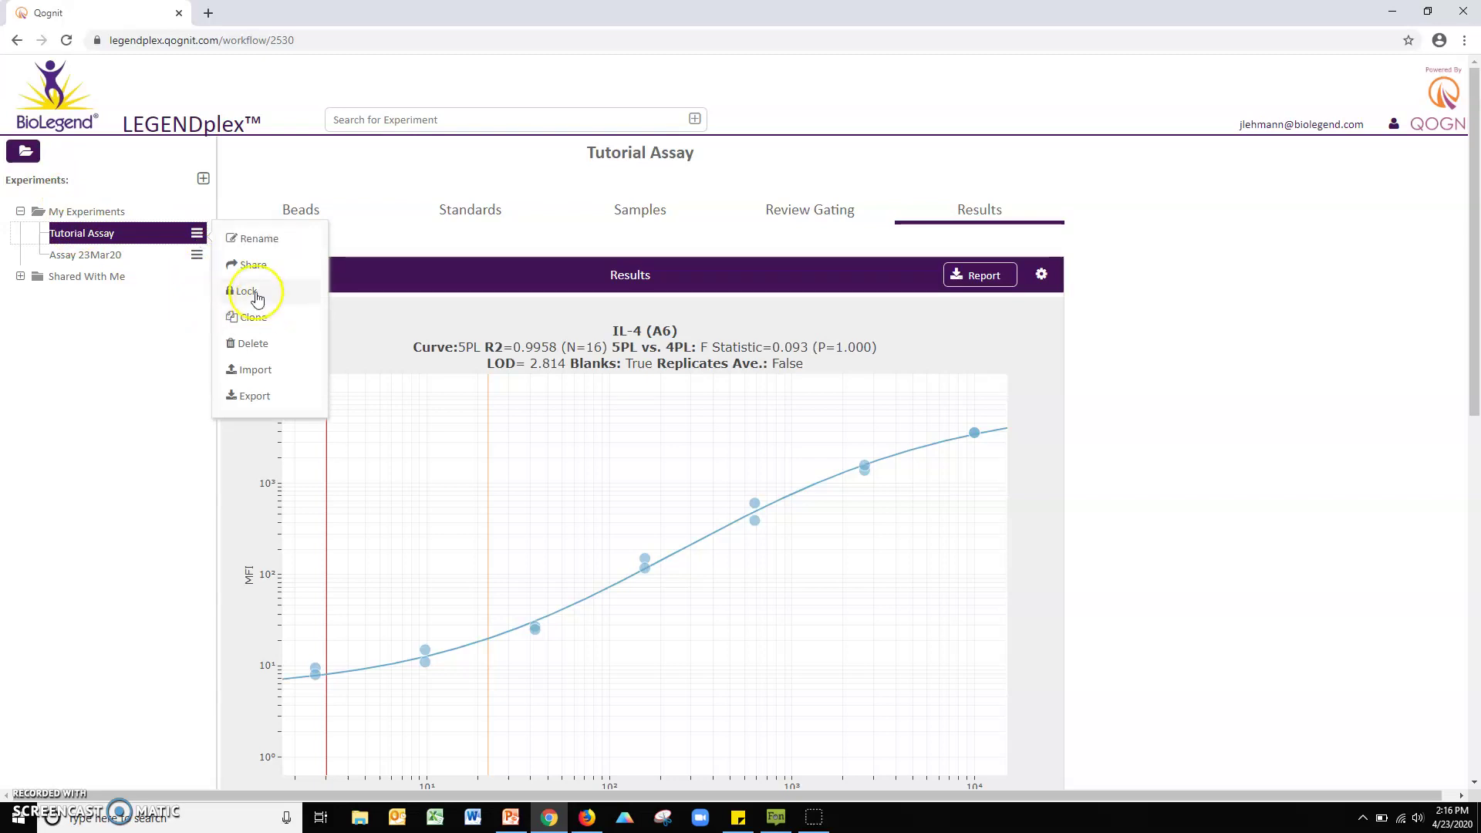
click(253, 266)
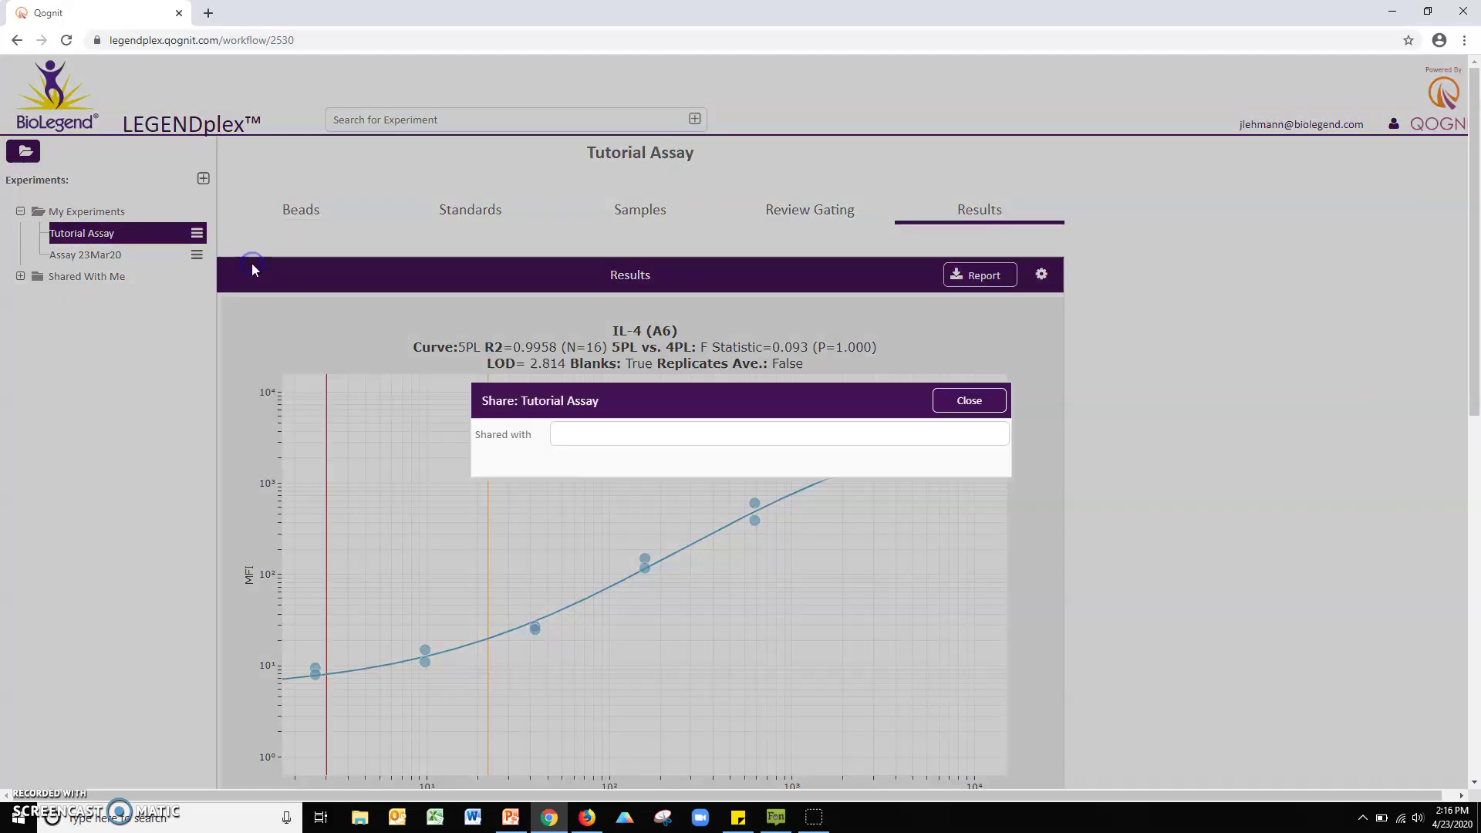
Step: Add a user's e-mail as a share recipient, remove it again, and close unshared
click(605, 436)
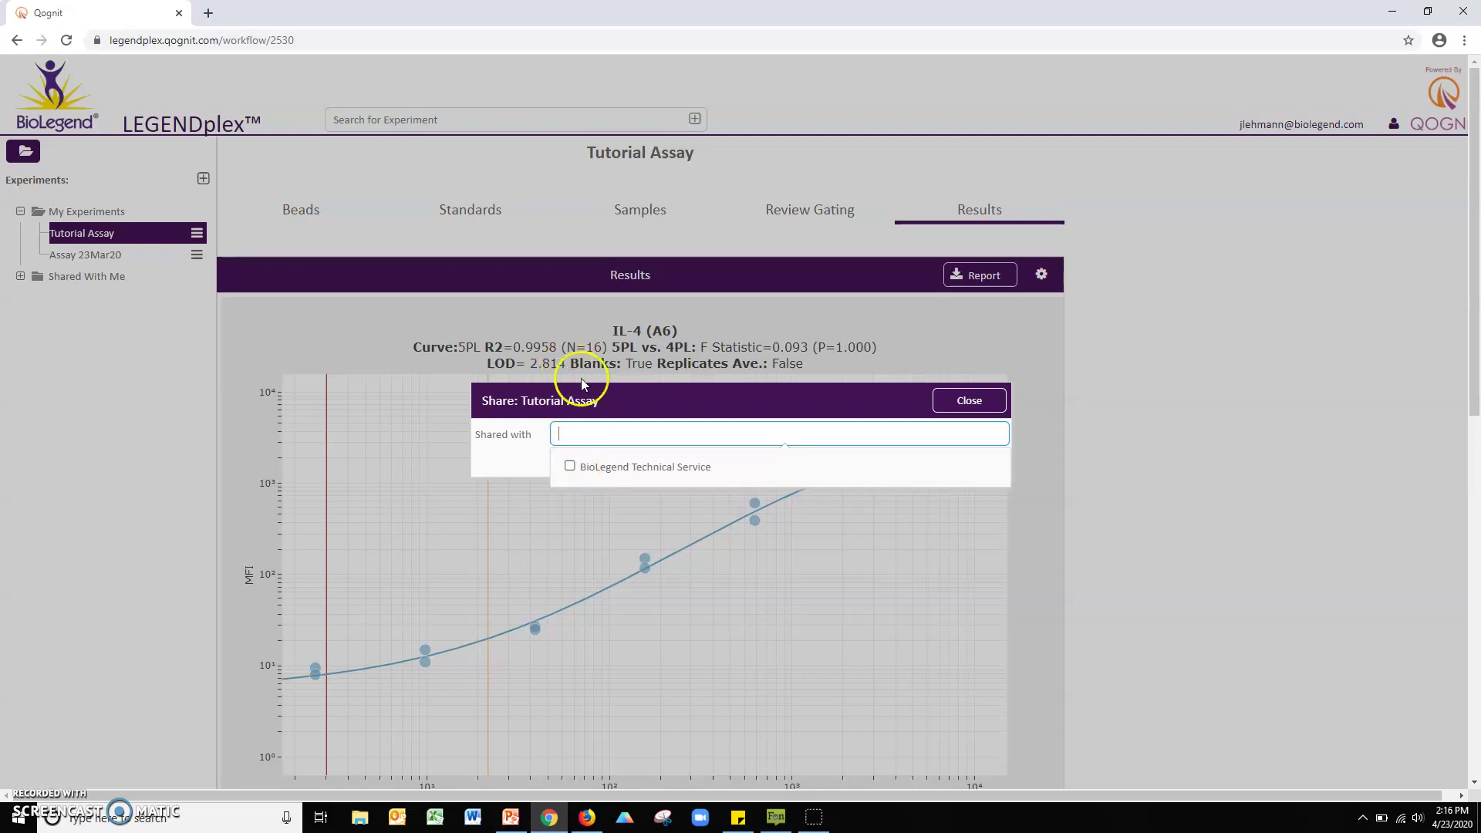
click(597, 444)
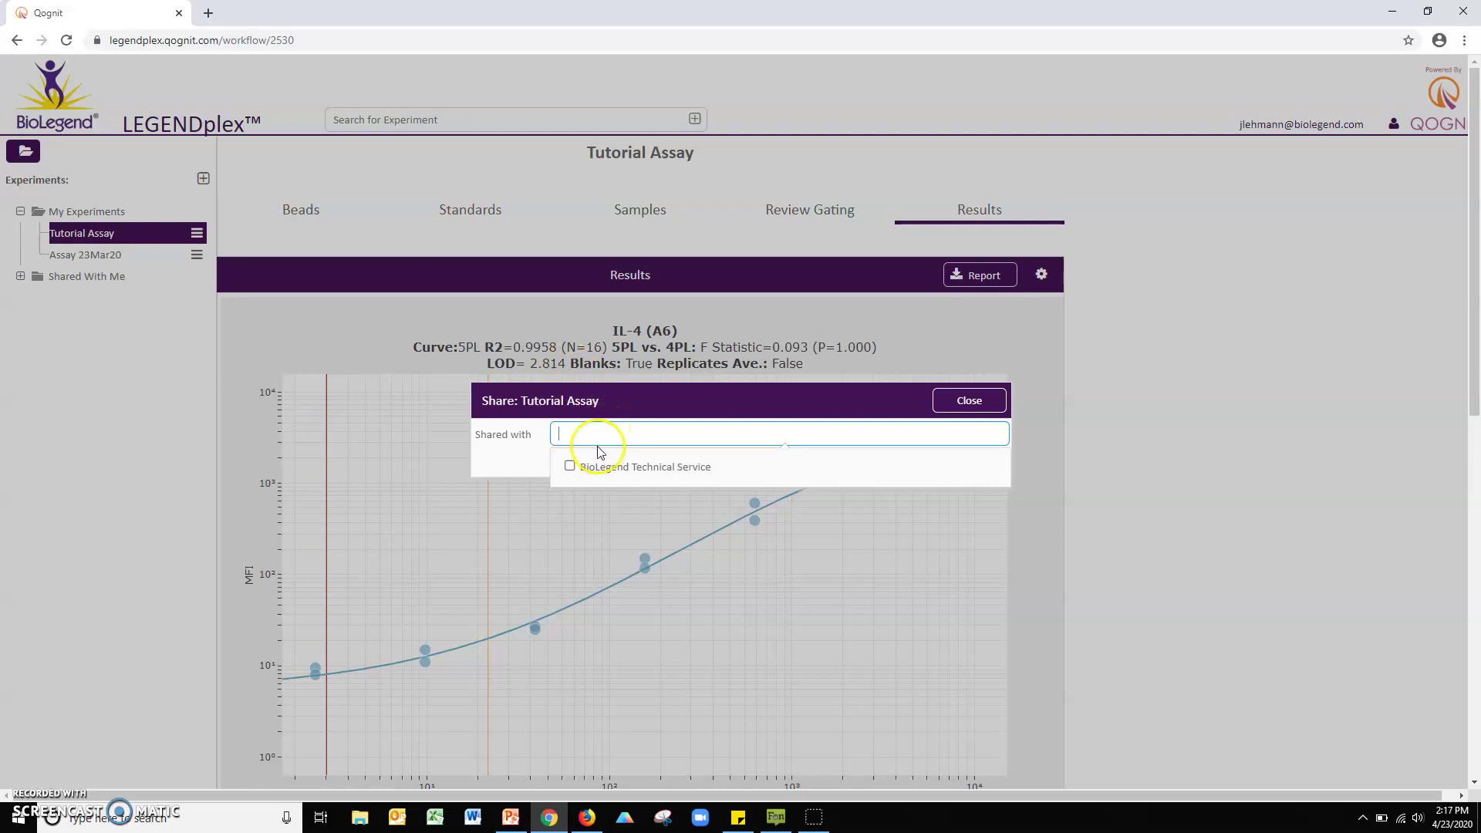
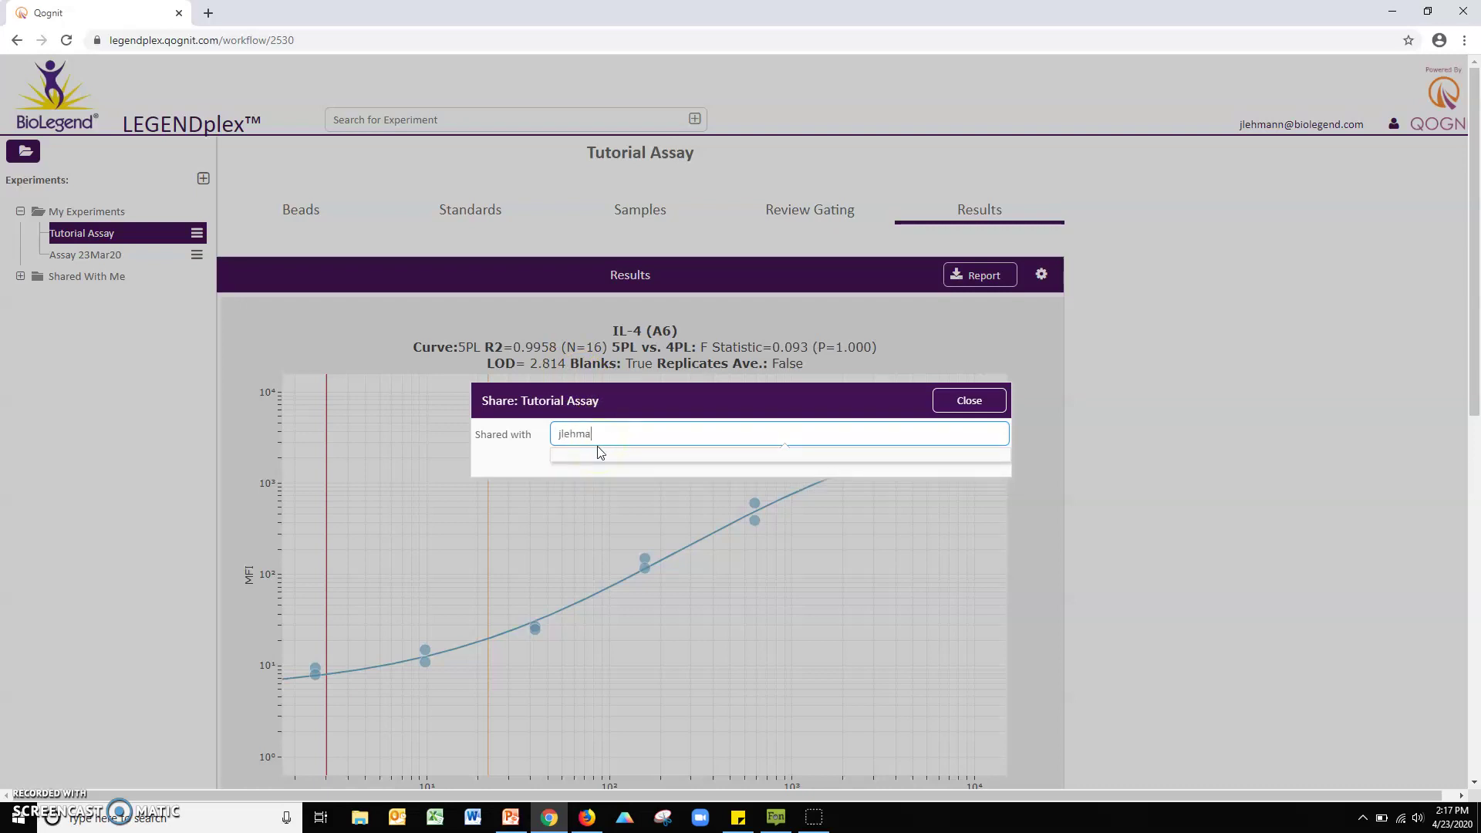
key(Return)
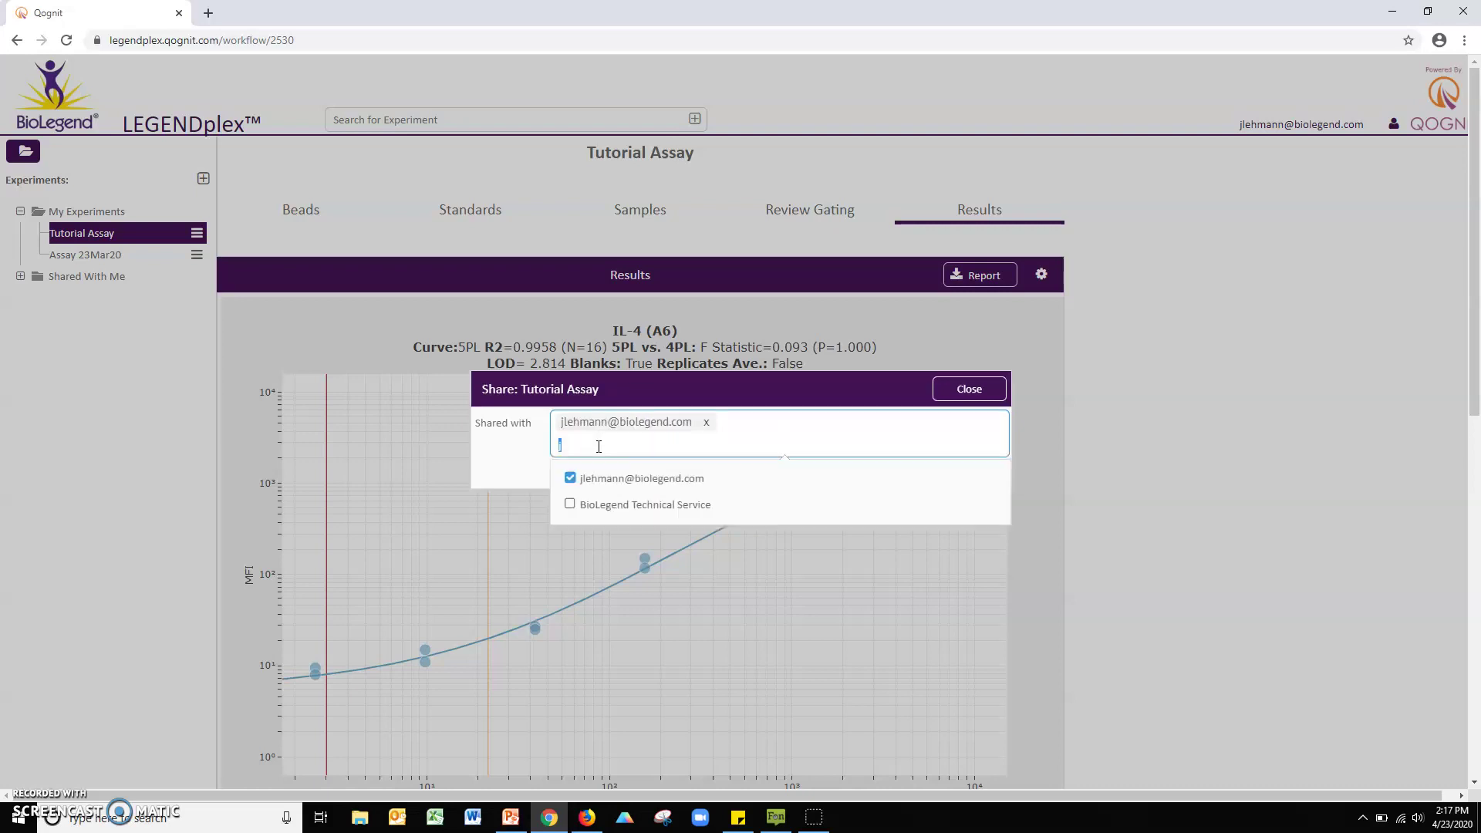
key(BackSpace)
text(j)
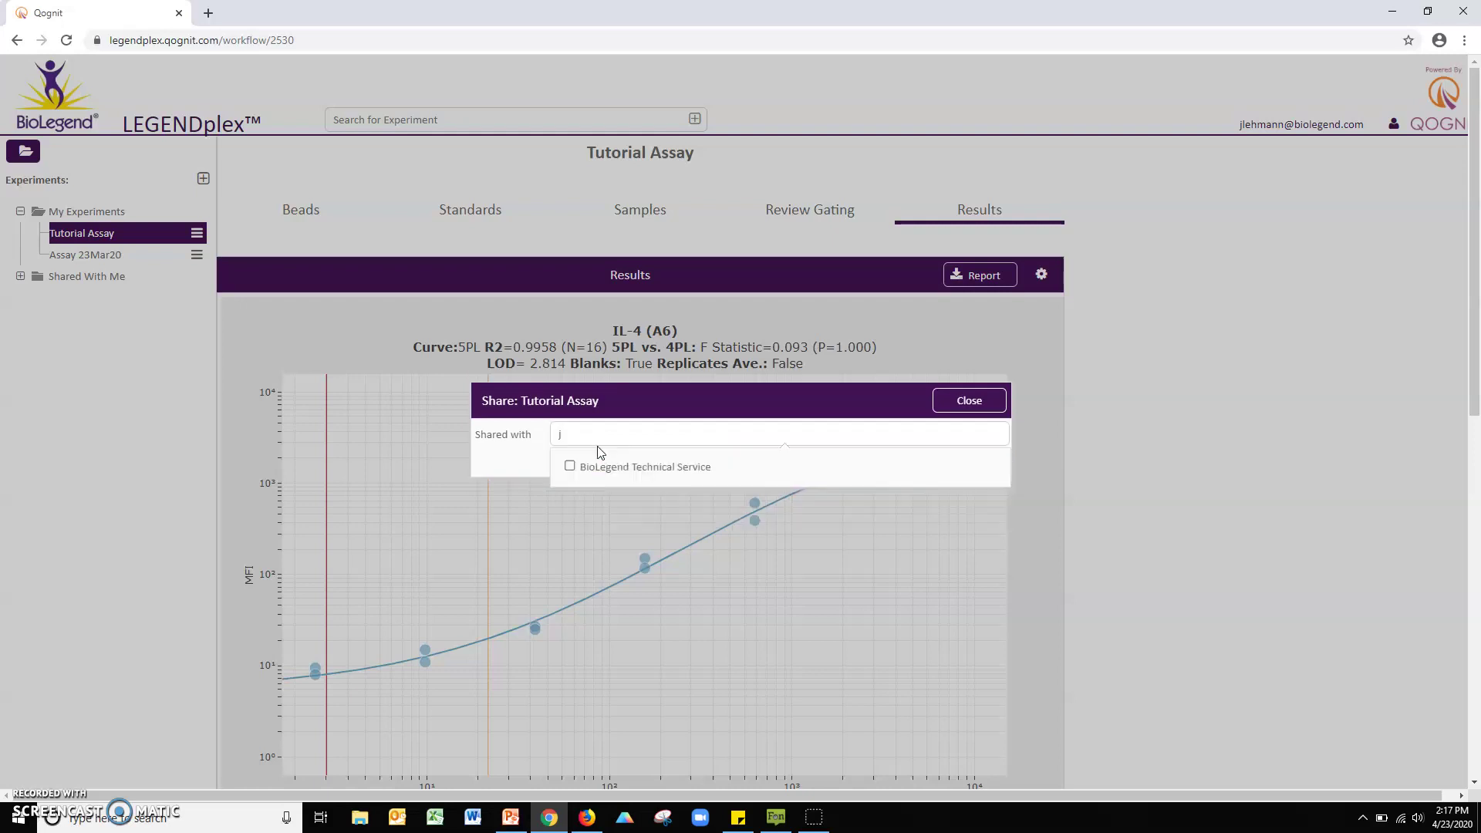
click(688, 395)
click(972, 402)
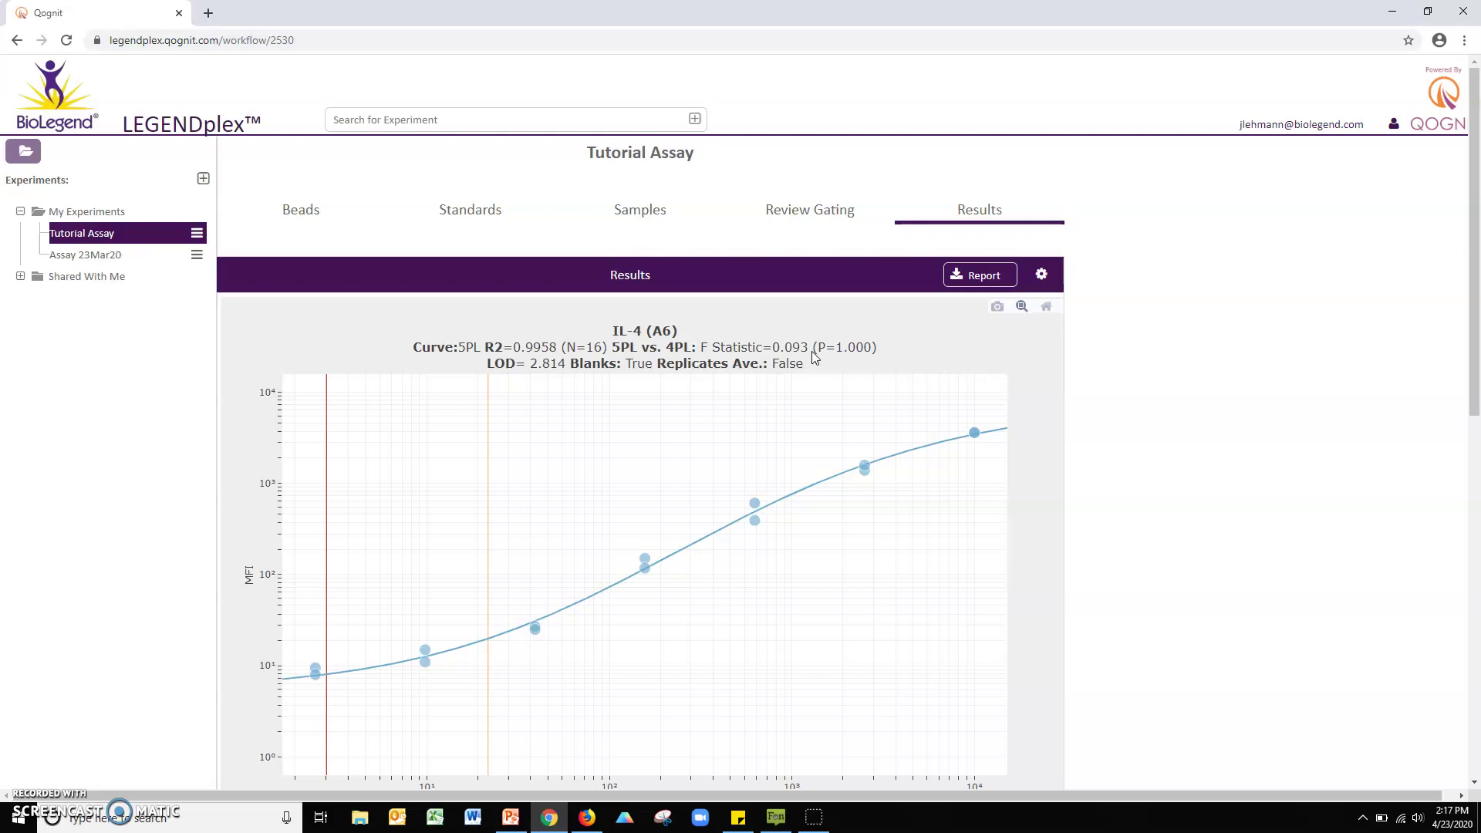
Step: Go back to the experiment overview listing Tutorial Assay and Assay 23Mar20
click(68, 92)
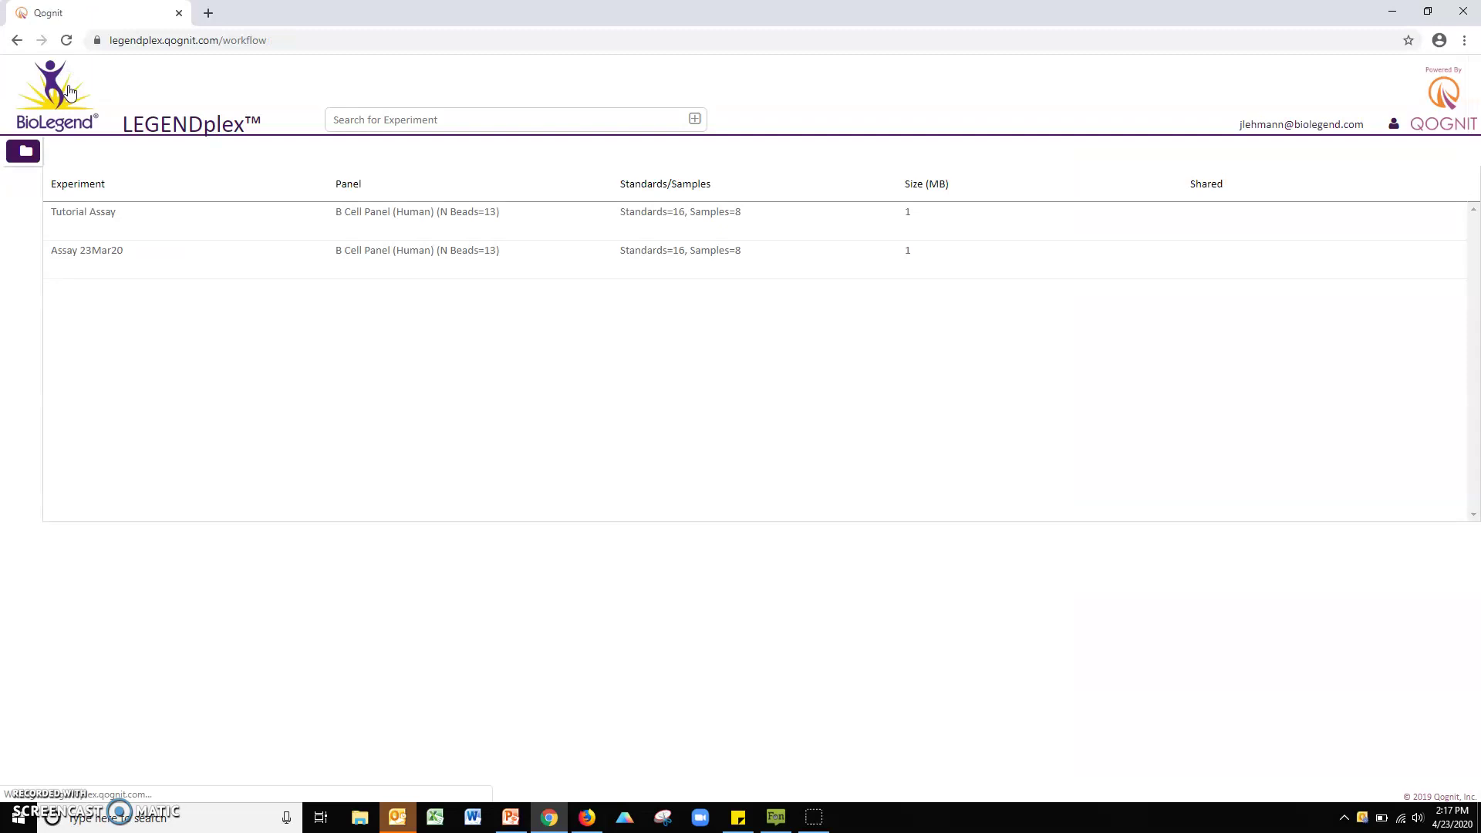